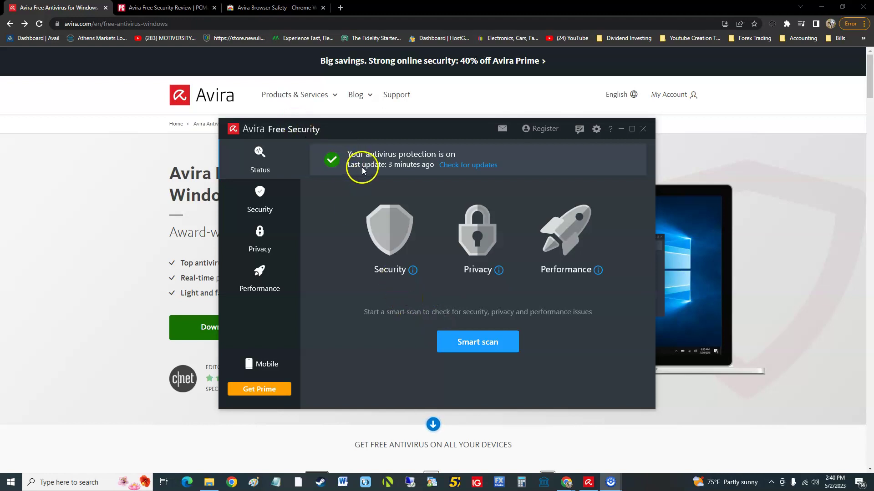
- Shift the Avira window slightly left and bring the browser page to the front
drag(372, 134, 364, 133)
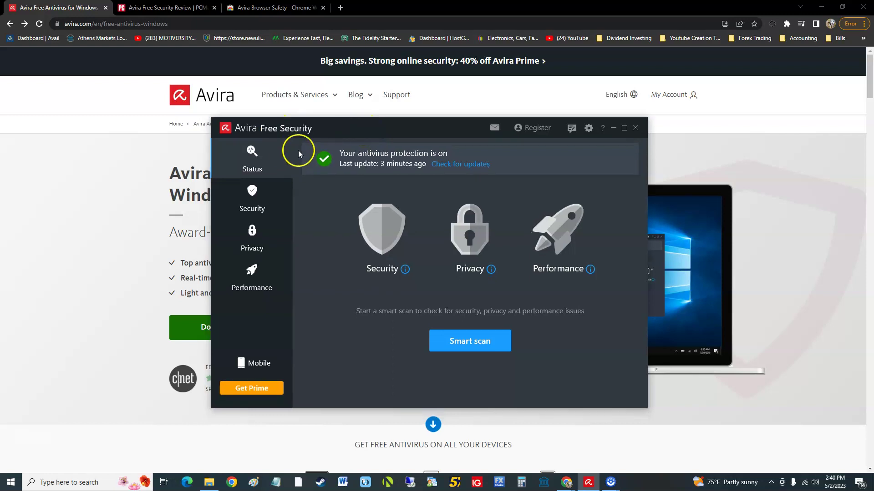
click(121, 181)
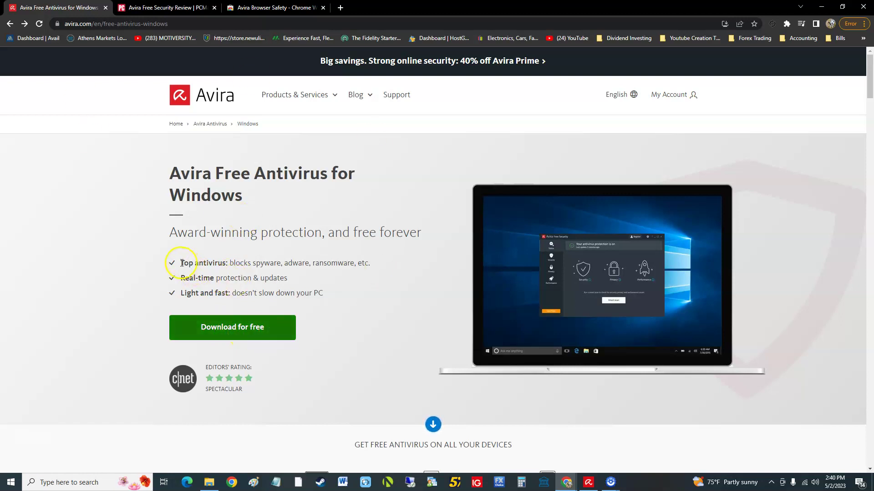
drag(182, 263, 225, 261)
click(246, 264)
- Raise Avira again, then switch the browser to the PCMag review's pros and cons
click(588, 482)
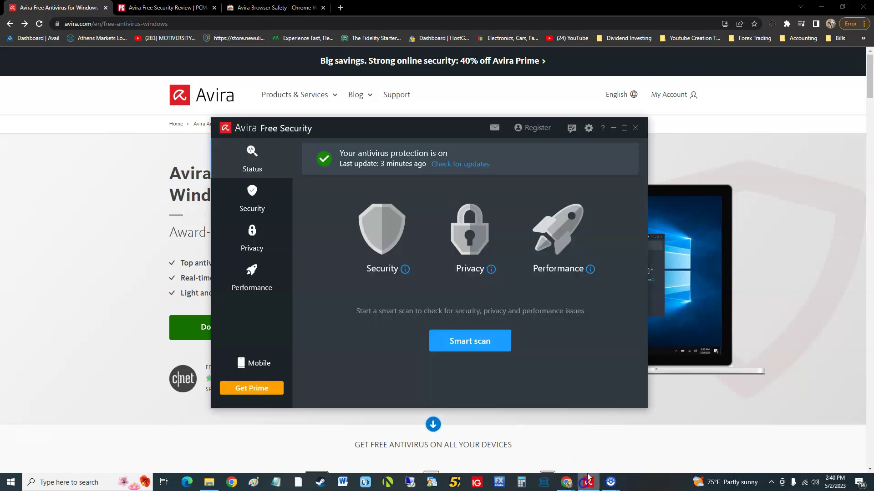
click(191, 183)
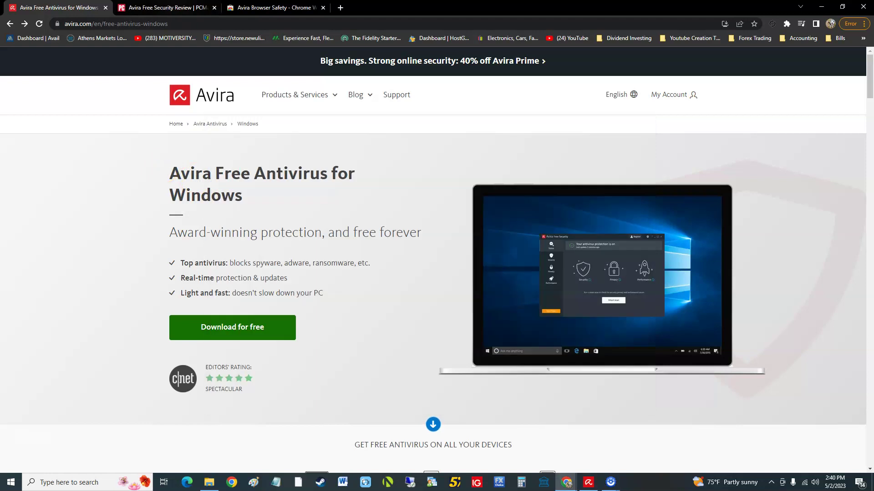
click(168, 8)
- Scroll through the review's pros, cons and specs, then bring Avira forward over it
scroll(419, 332, down, 4)
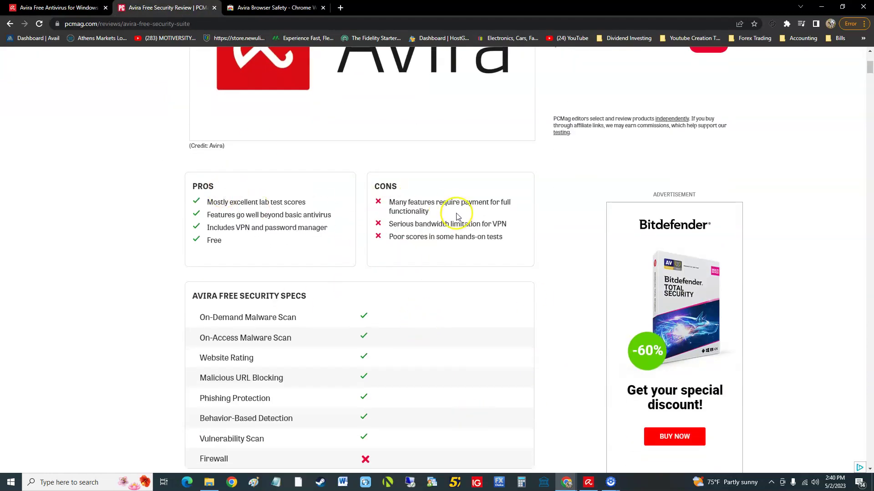
scroll(450, 219, down, 1)
scroll(405, 318, down, 5)
scroll(412, 326, up, 11)
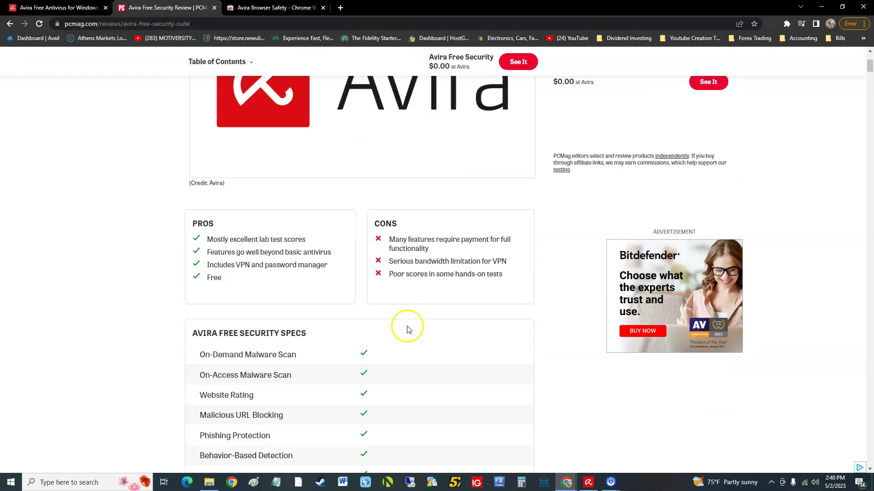
click(587, 483)
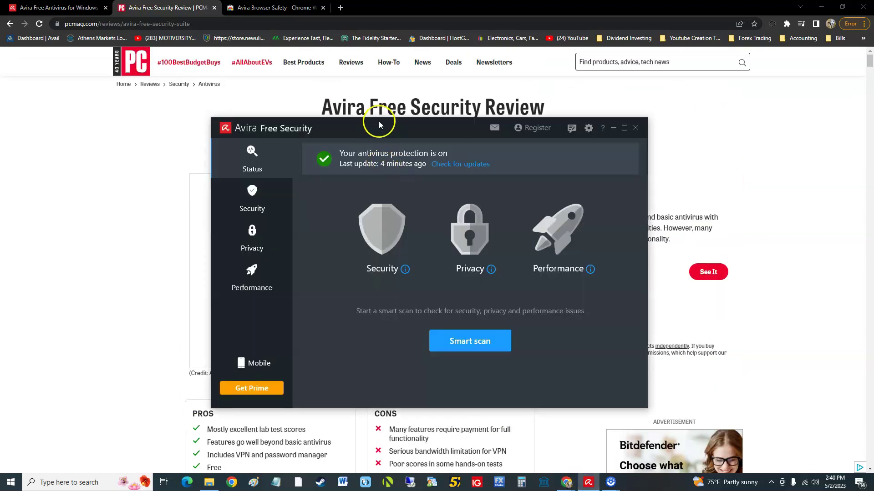
mouse_move(379, 121)
mouse_down()
mouse_move(363, 130)
mouse_move(366, 121)
mouse_up()
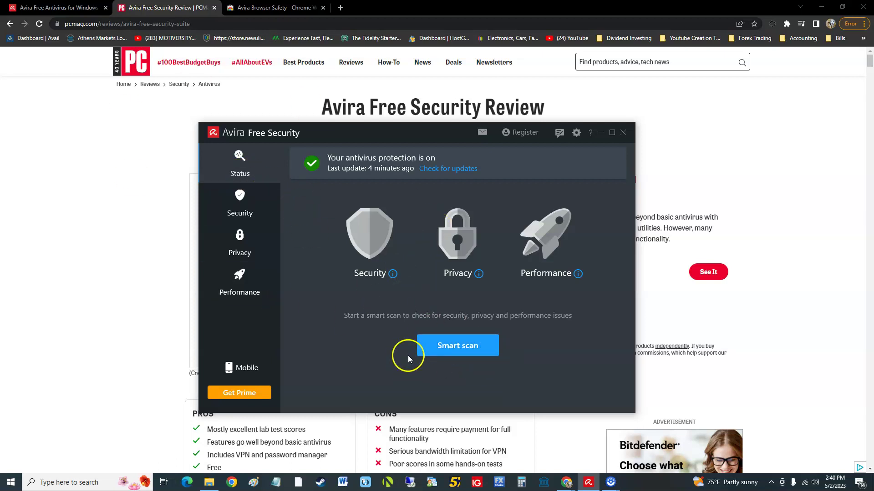
- Launch a Full scan from Security > Virus scans
click(246, 210)
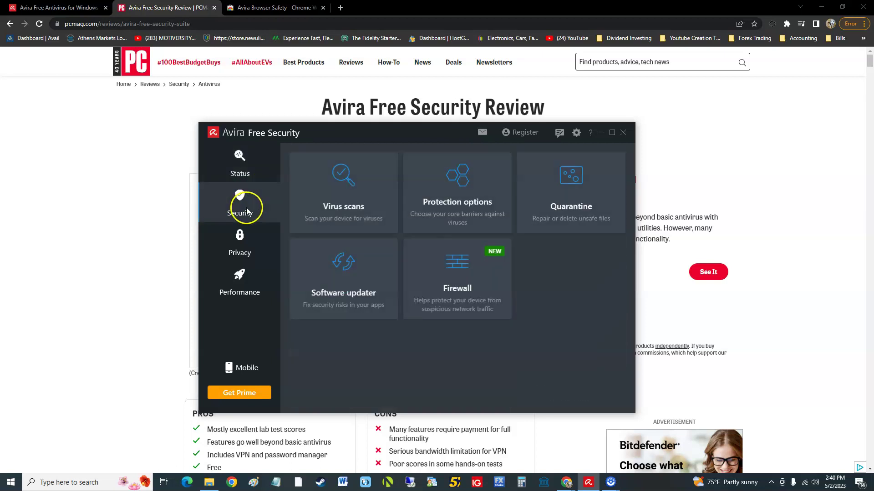
click(349, 222)
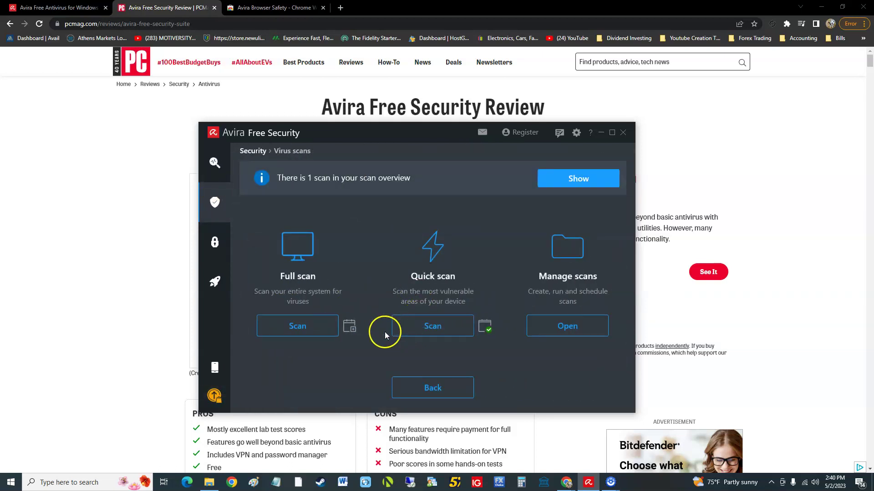
click(299, 328)
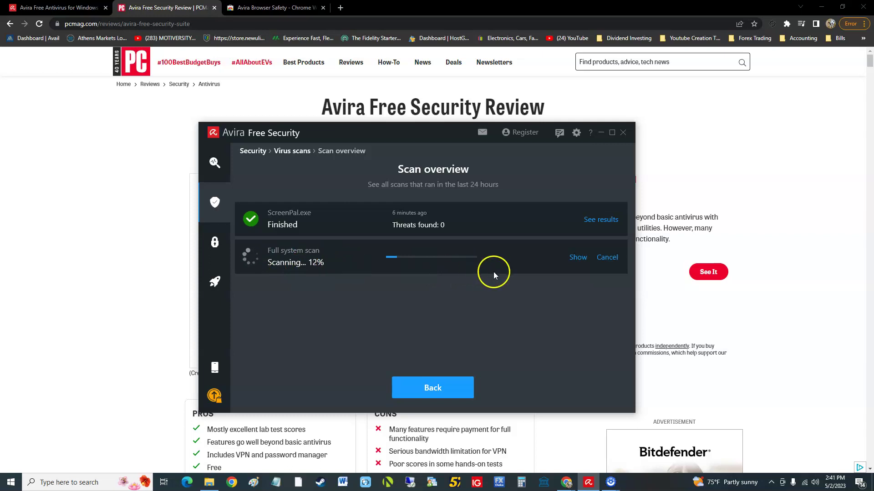
- Open Protection options and try enabling Web protection, dismissing the upgrade and trial offers
click(212, 156)
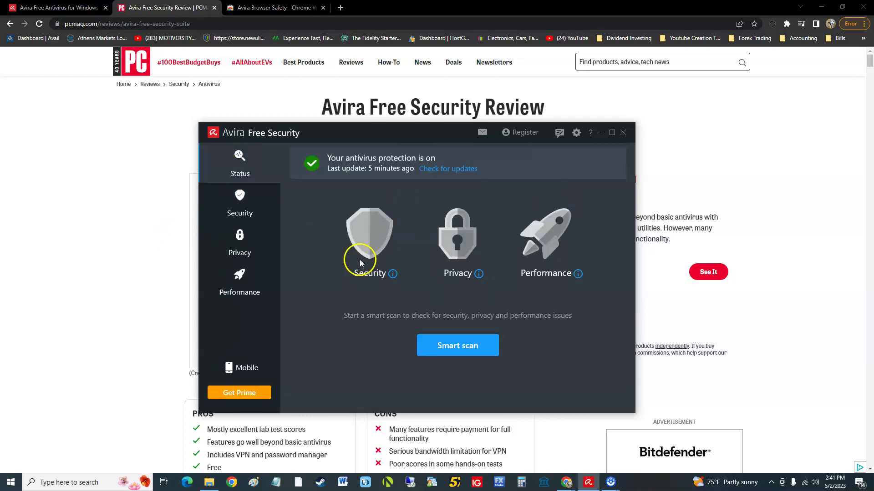
click(237, 210)
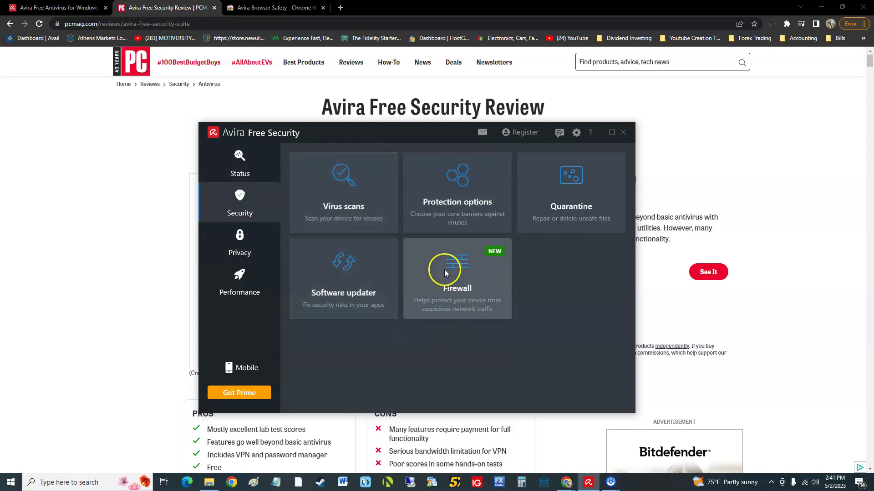
click(453, 210)
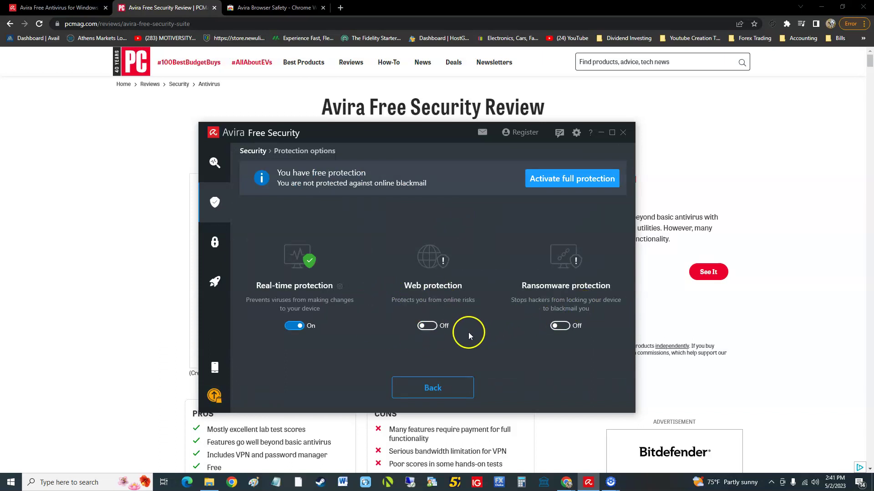
click(427, 326)
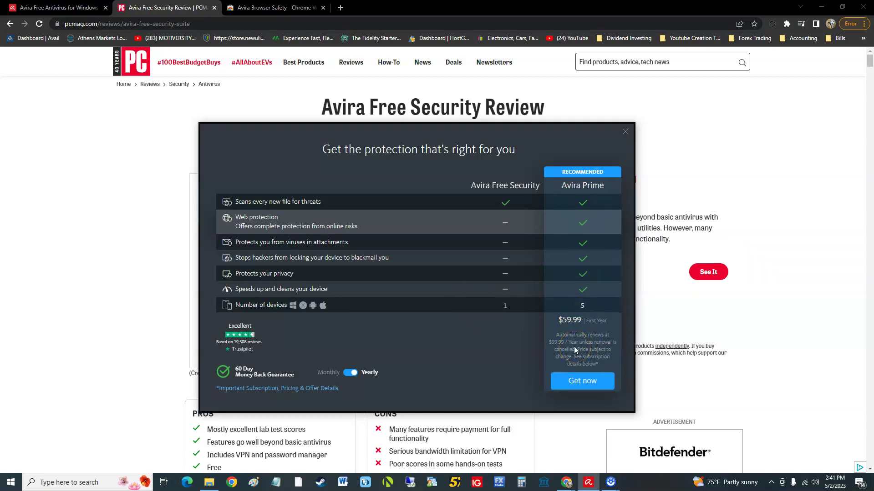
click(624, 133)
click(625, 133)
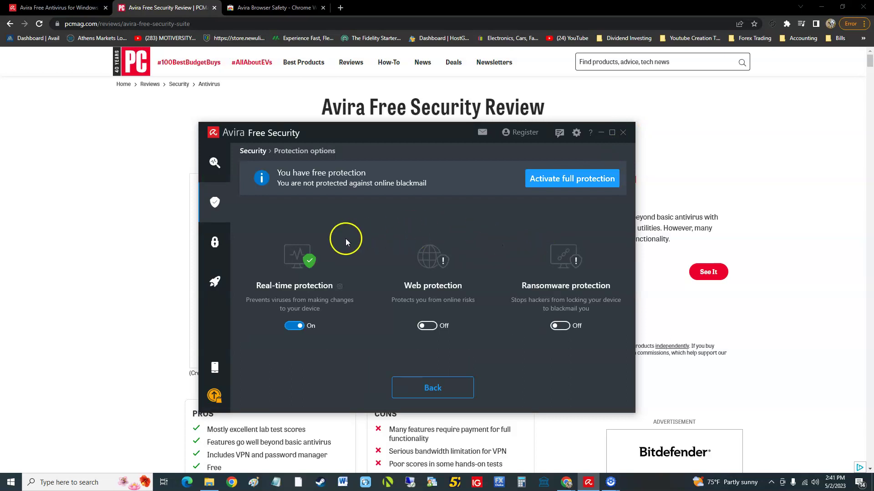
- Try enabling Ransomware protection, dismiss the upsells, and open the Firewall page
click(559, 325)
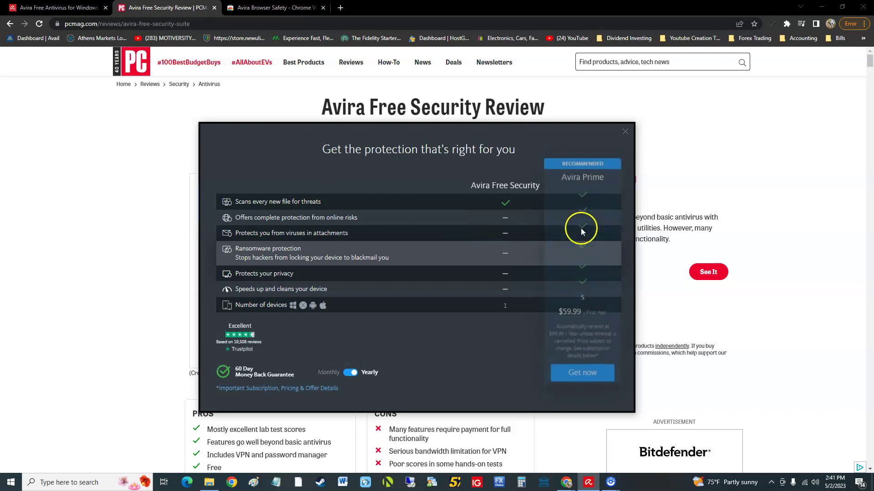
click(624, 133)
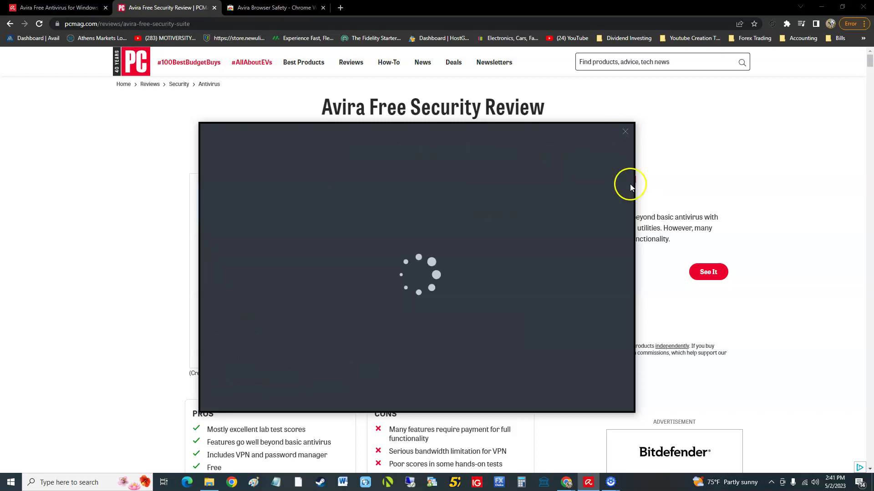
click(624, 133)
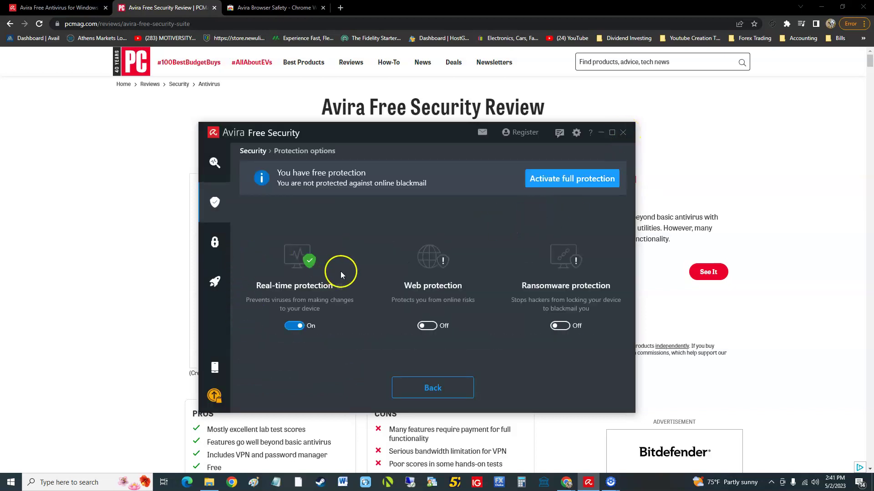
click(214, 214)
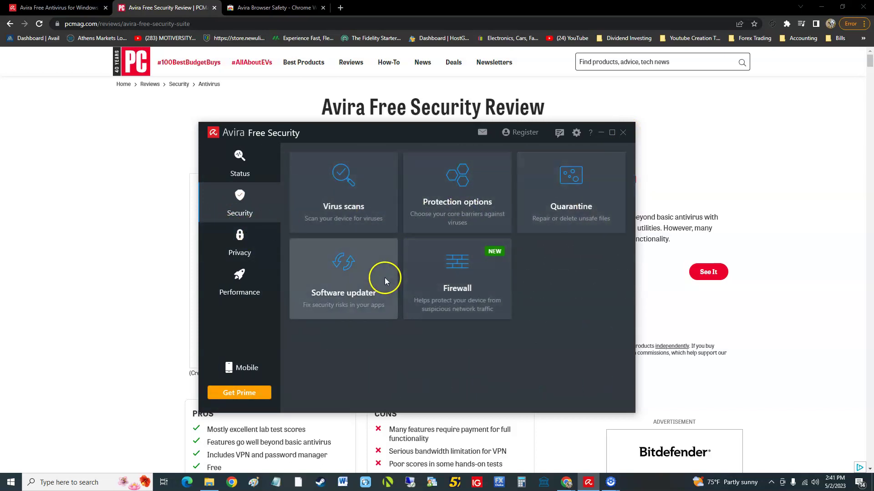
click(456, 273)
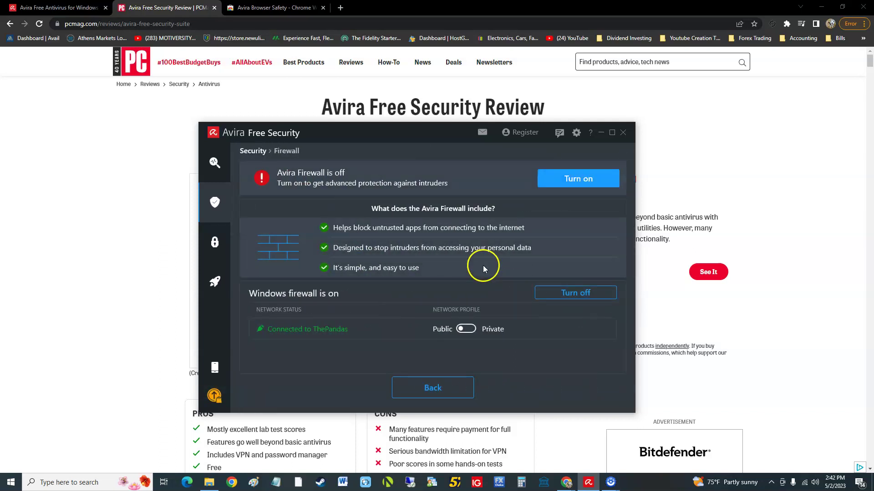
- Try turning on Avira Firewall, close the upgrade comparison, and go to Privacy
click(574, 180)
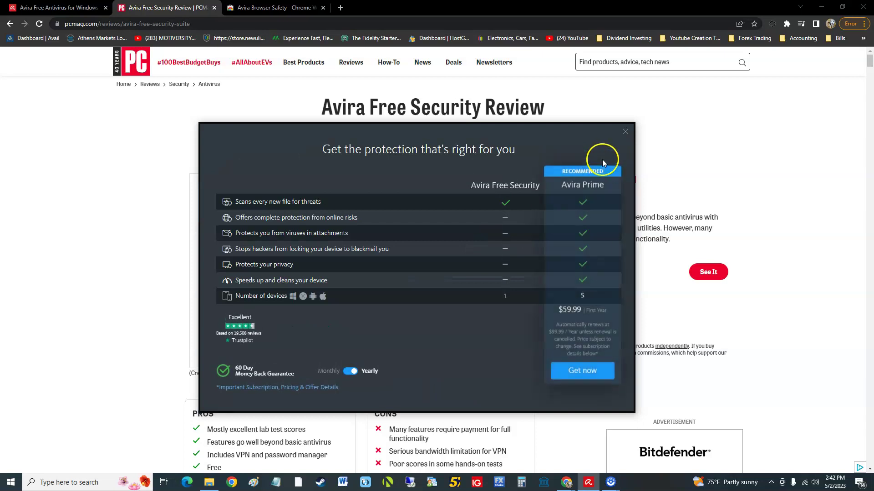
click(625, 131)
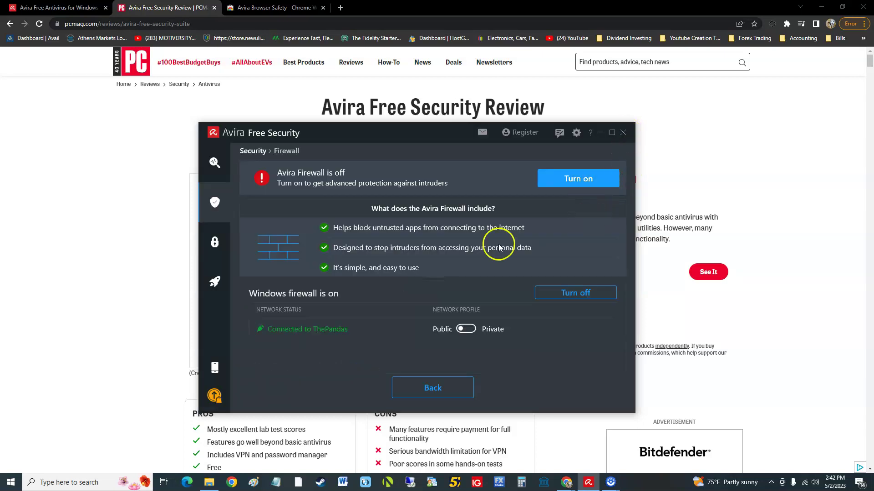
click(225, 247)
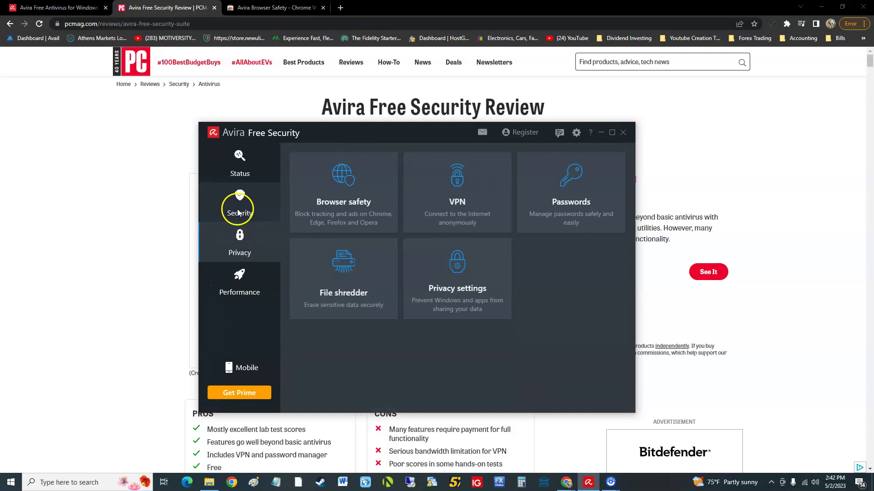
click(240, 207)
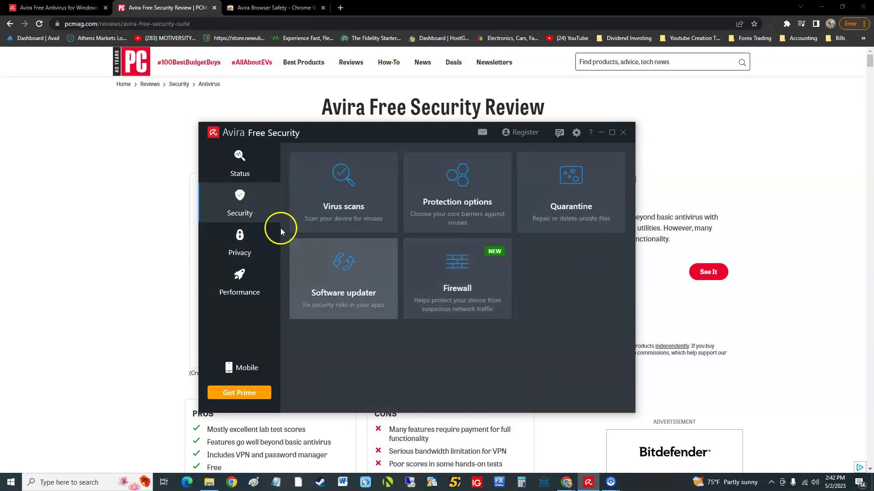
click(255, 248)
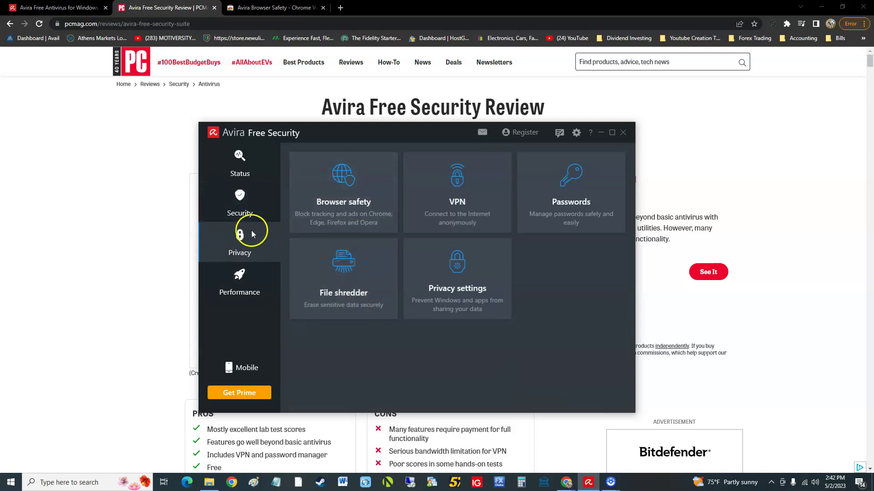
- Add the Avira Browser Safety extension to Chrome from the Browser safety tile
click(361, 204)
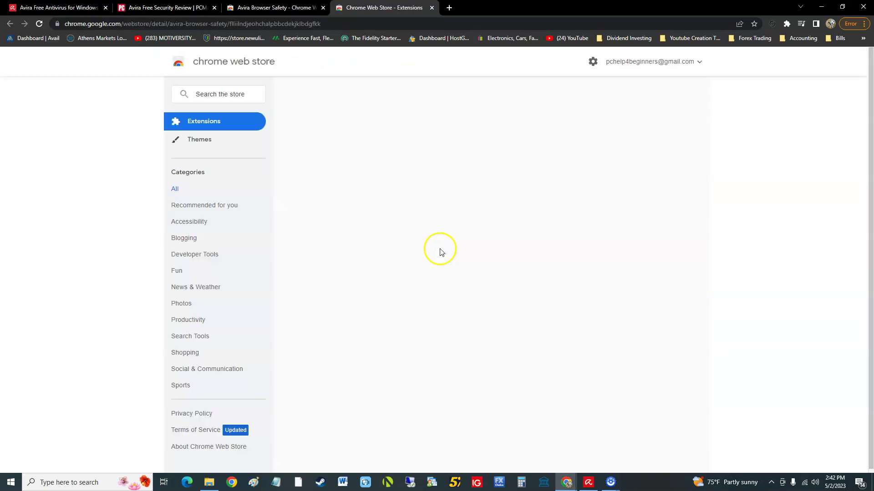
click(632, 127)
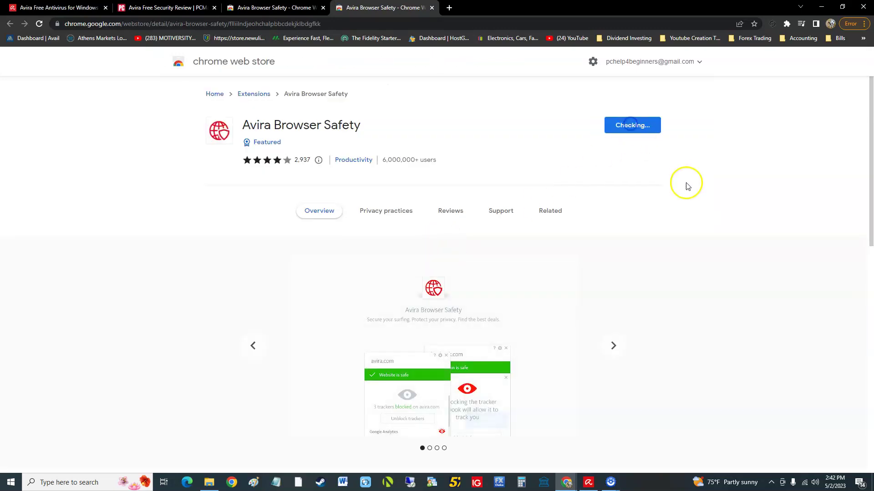
click(459, 104)
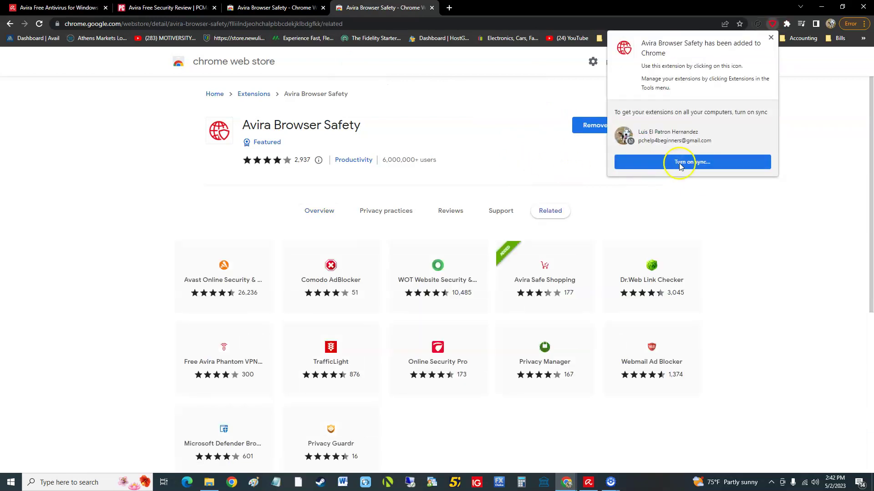
- Open the Avira Browser Safety panel to see google.com rated safe, then raise Avira
click(771, 38)
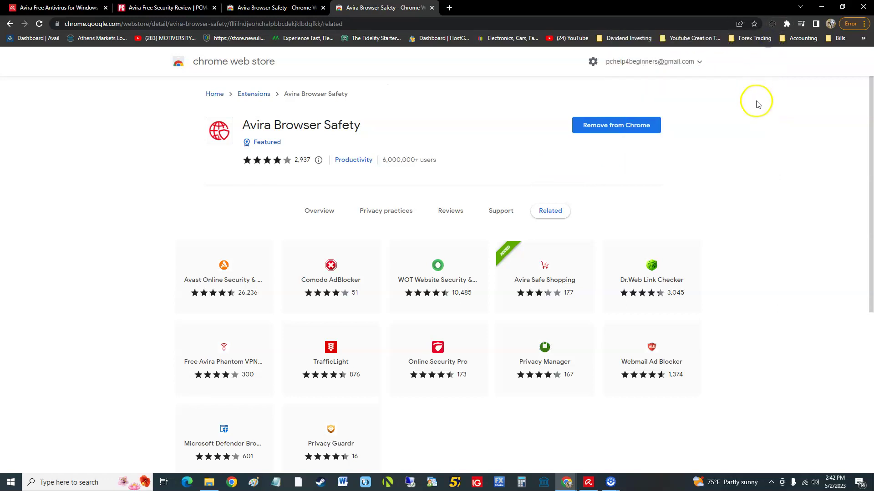
click(787, 24)
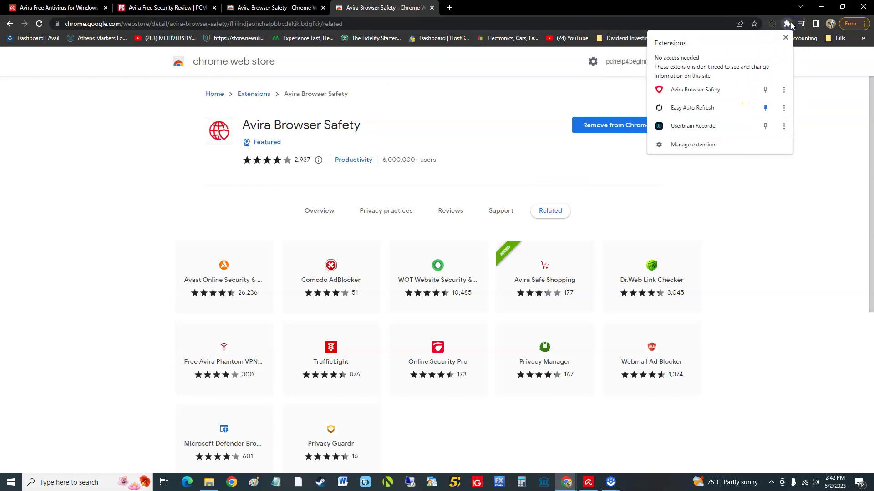
click(713, 90)
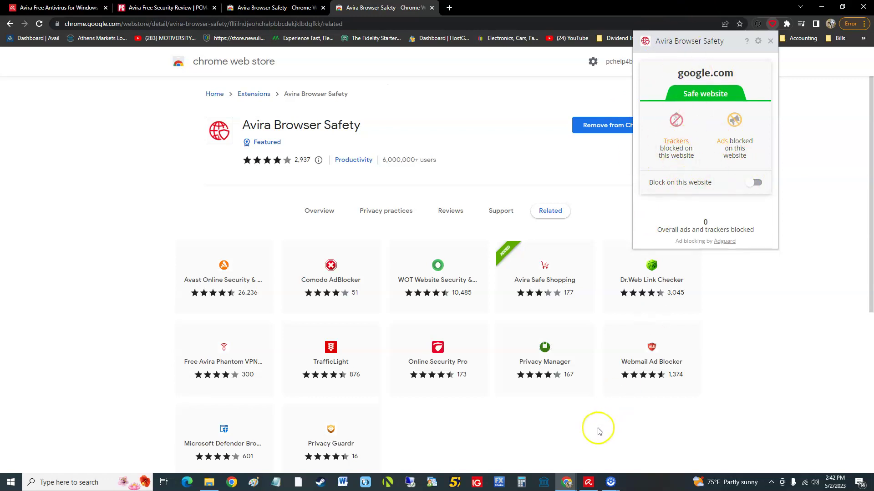
click(587, 482)
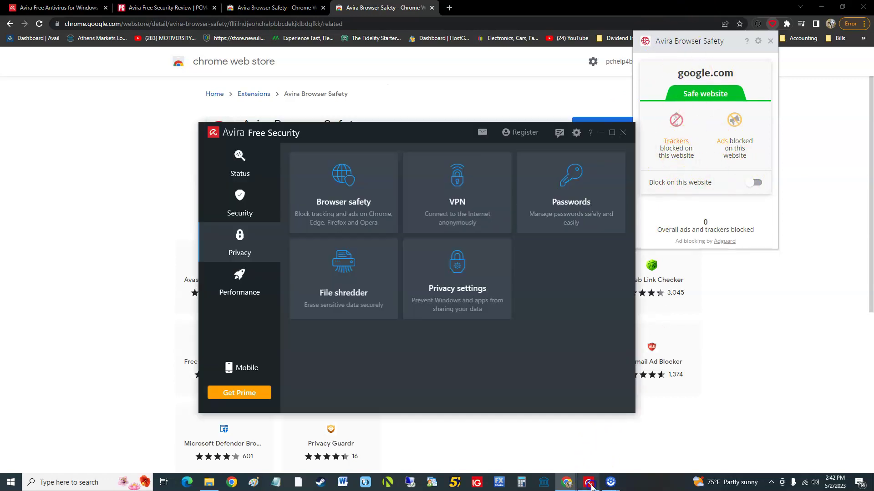
- Open the VPN page over the PCMag review and turn the VPN on, getting IP 23.83.129.201
click(454, 194)
drag(415, 135, 394, 131)
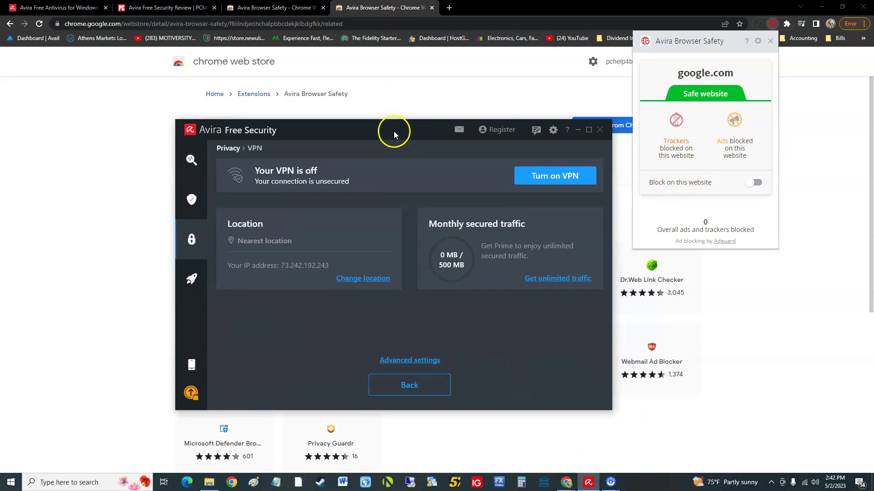
click(164, 8)
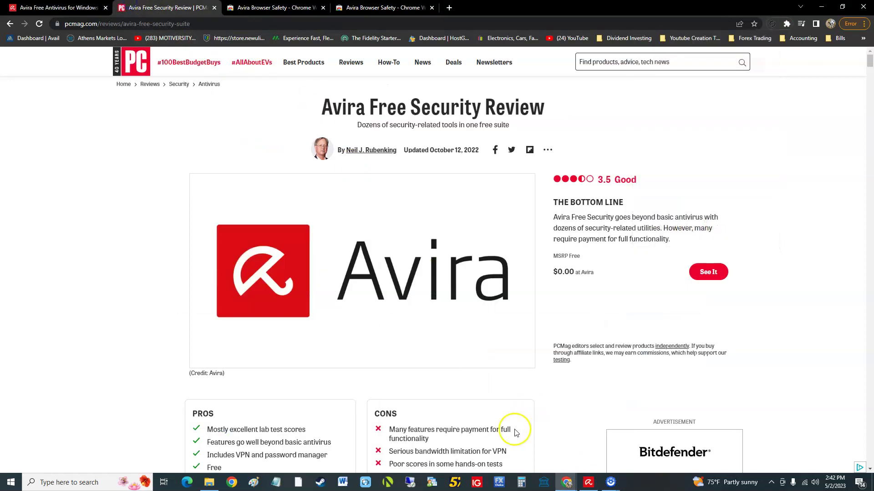
click(599, 485)
click(599, 485)
click(598, 485)
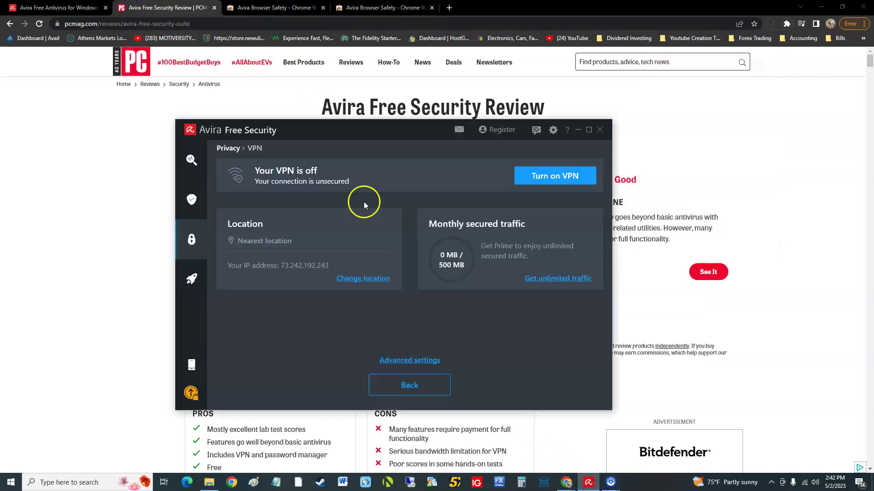
click(542, 175)
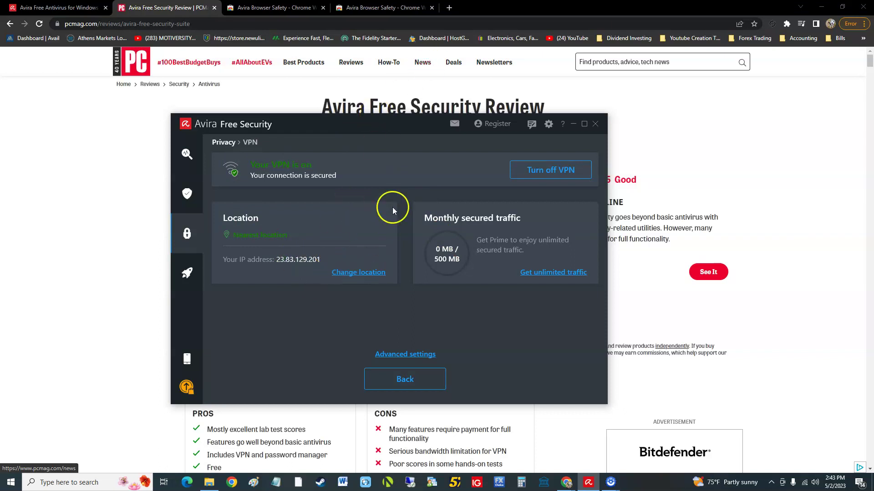
- Search 'what is my ip address' in a new tab; whatismyipaddress.com shows 23.83.129.201, Phoenix, Arizona
click(451, 18)
key(ctrl+t)
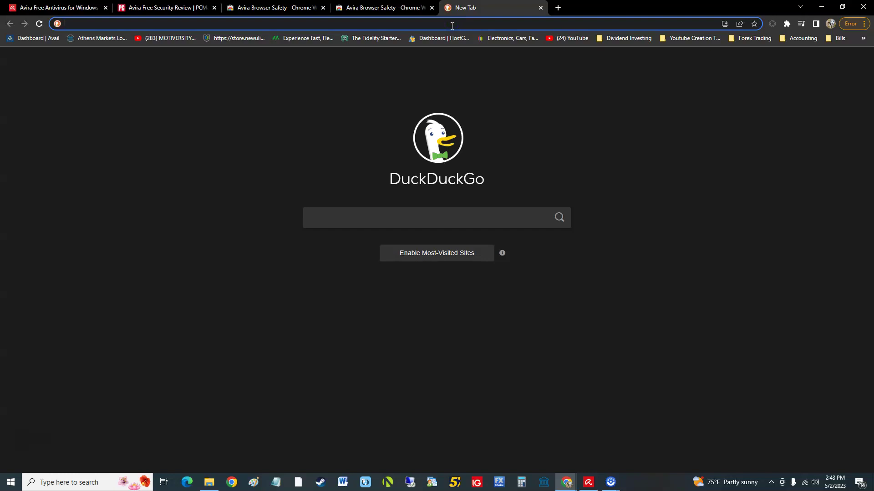
text(what)
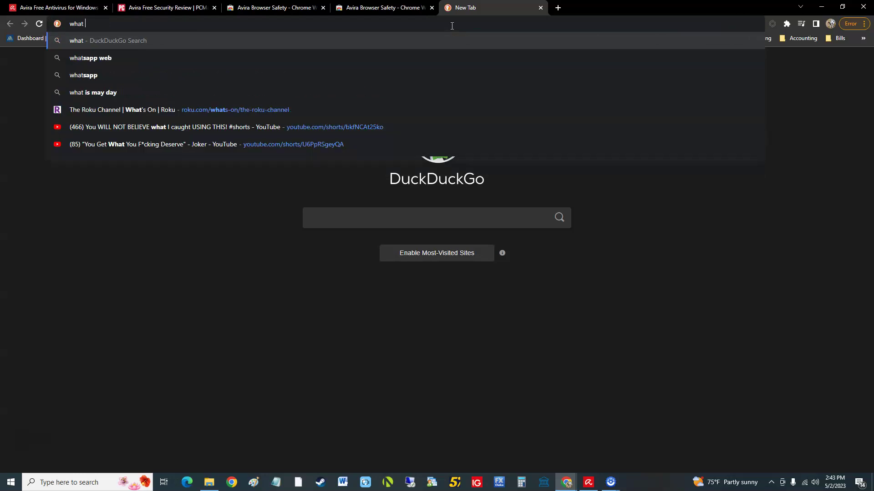
text(is my ip a)
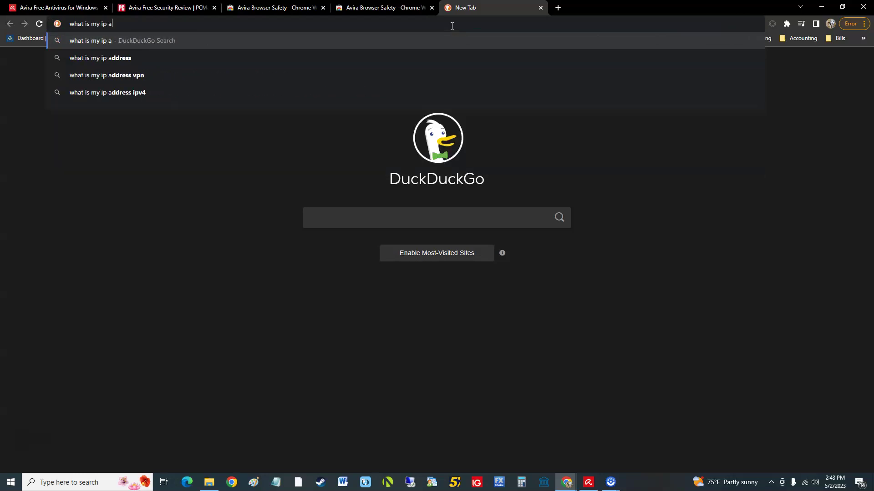
text(dddress)
key(Return)
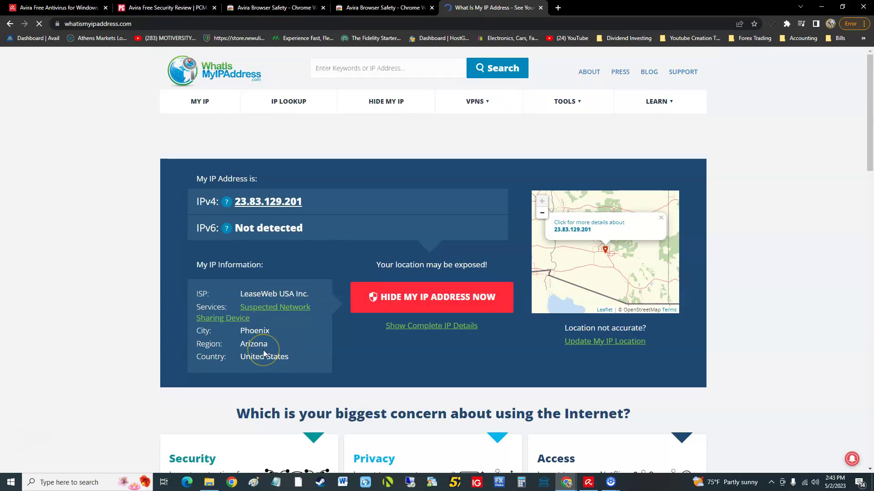
click(274, 341)
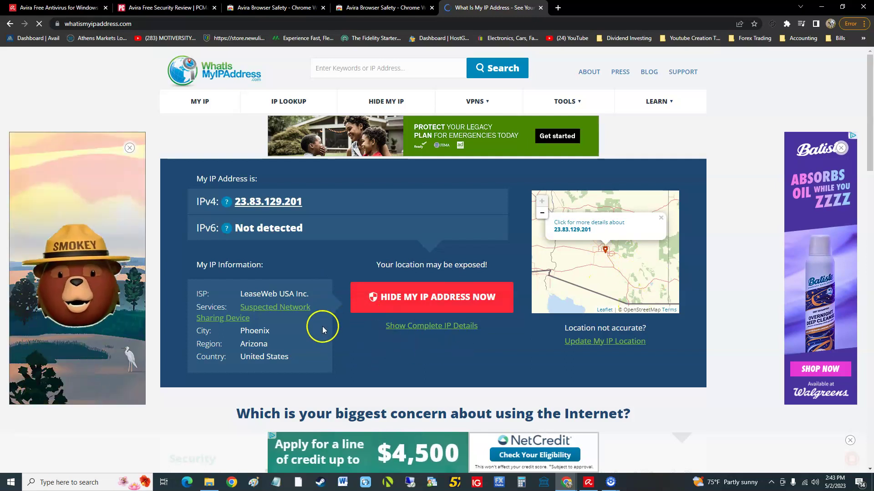
click(586, 483)
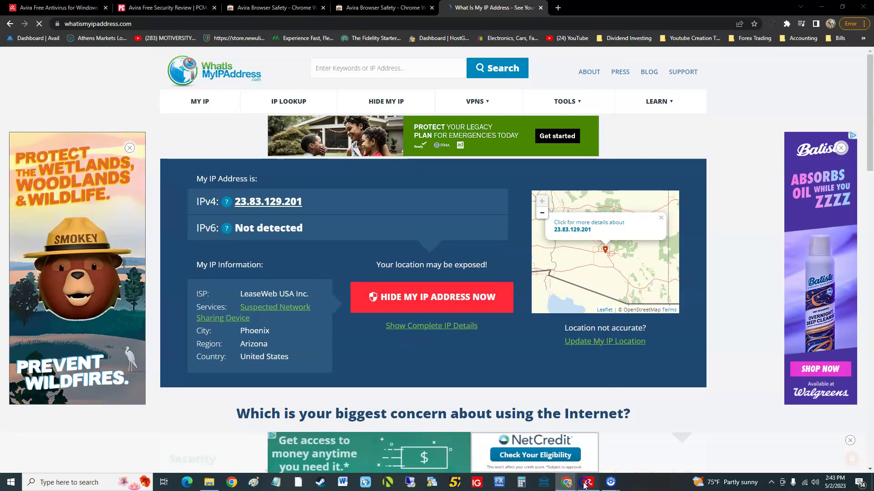
- View the Passwords page and its Avira Password Manager prompt, then return to Privacy
click(194, 232)
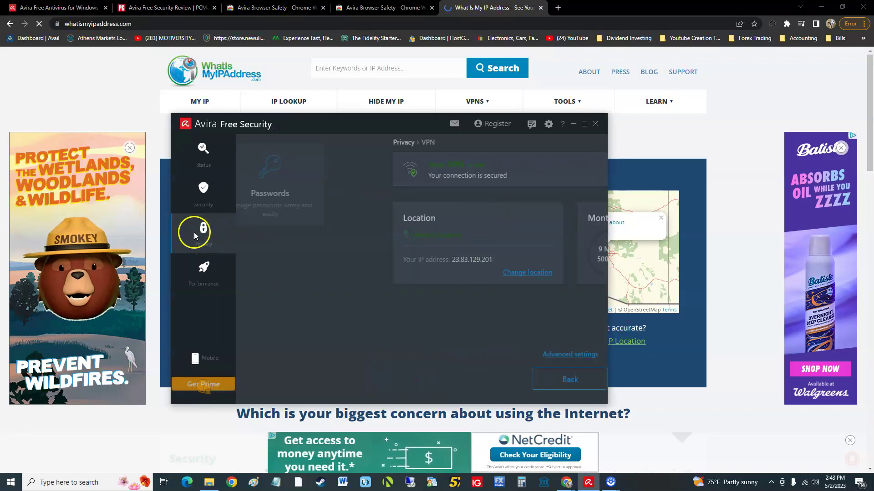
click(146, 9)
click(588, 483)
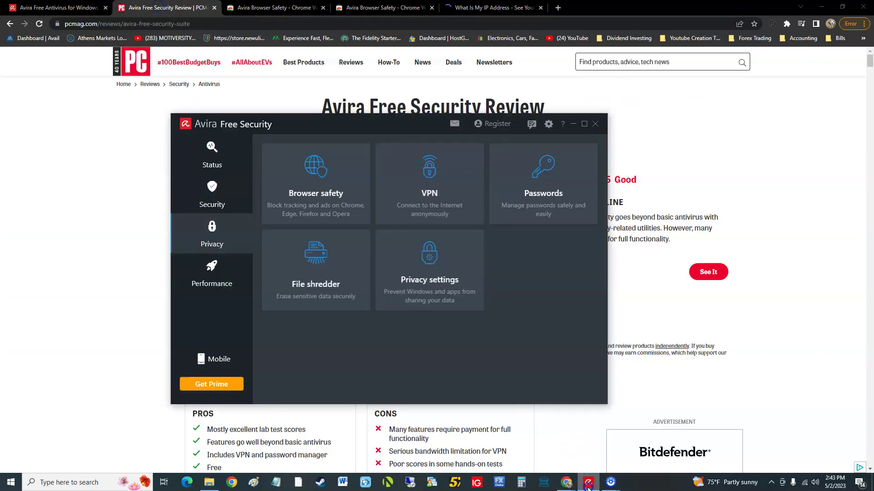
click(540, 195)
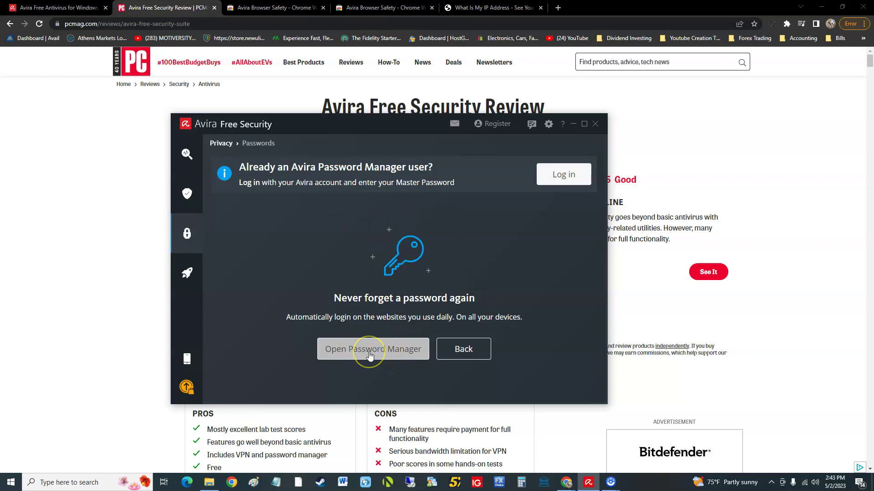
click(385, 349)
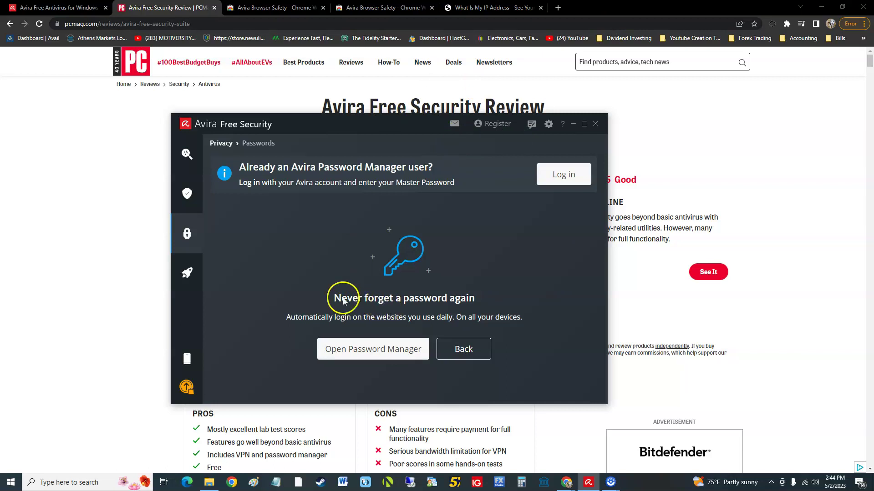
click(203, 238)
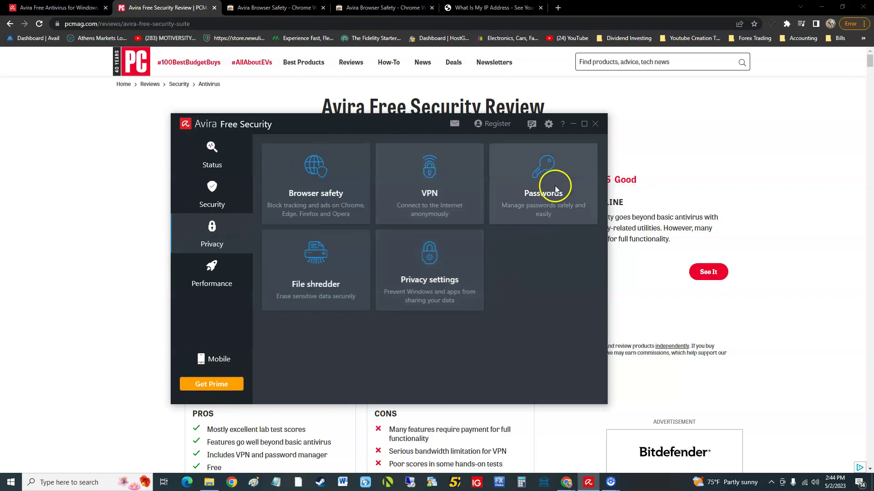
- Open File shredder, continue to Add files, and close the file picker with 0 files chosen
click(326, 261)
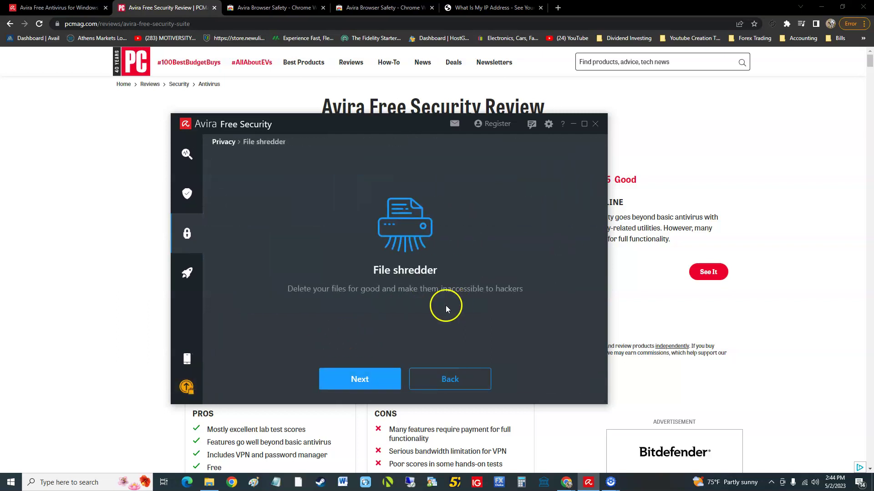
click(364, 381)
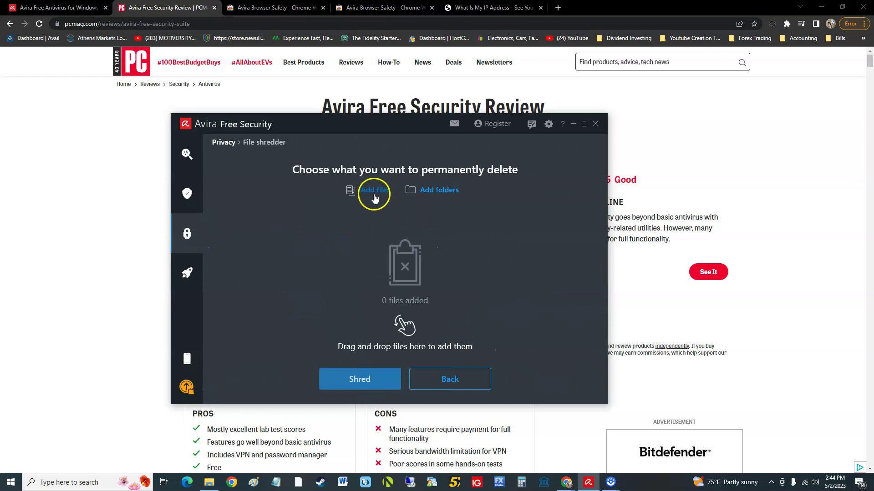
click(374, 196)
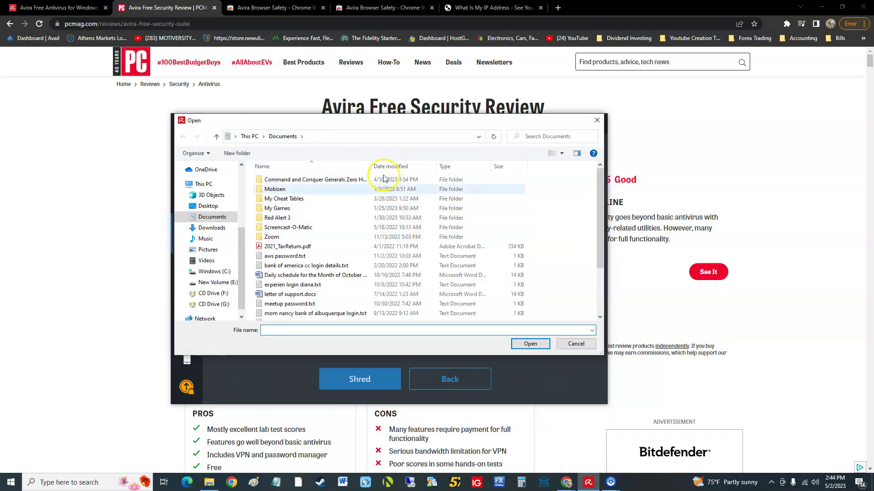
click(597, 121)
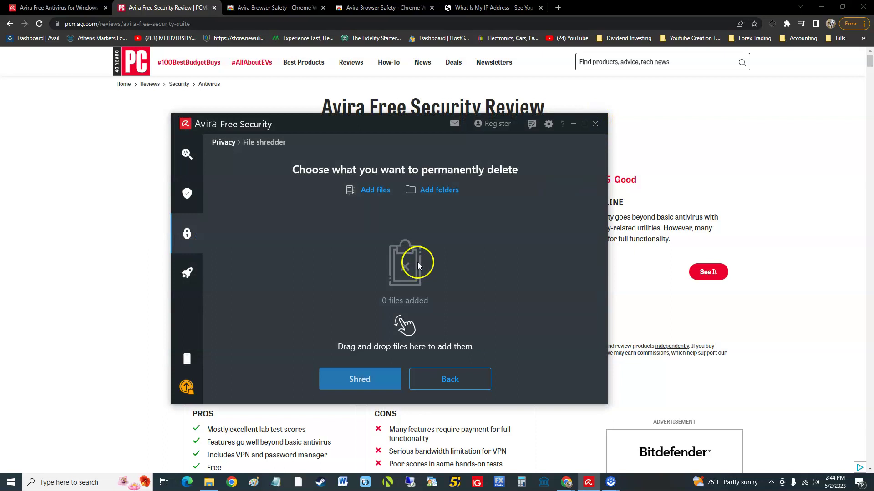
- Return to the Privacy overview, enable Sharing data with Microsoft and apply the Recommended preset
click(196, 250)
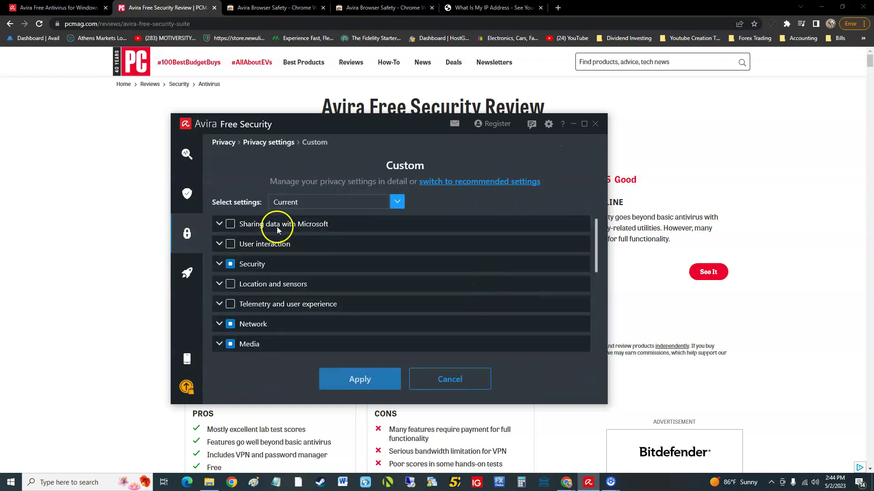
click(231, 225)
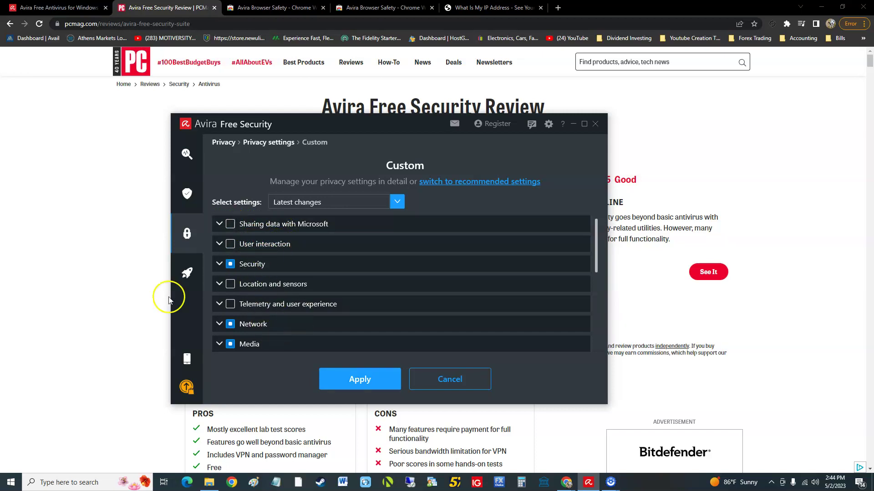
click(387, 201)
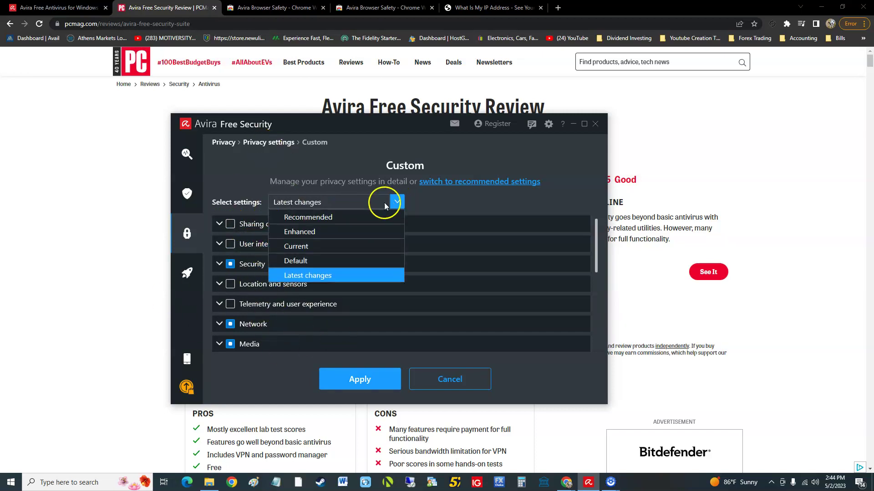
click(317, 218)
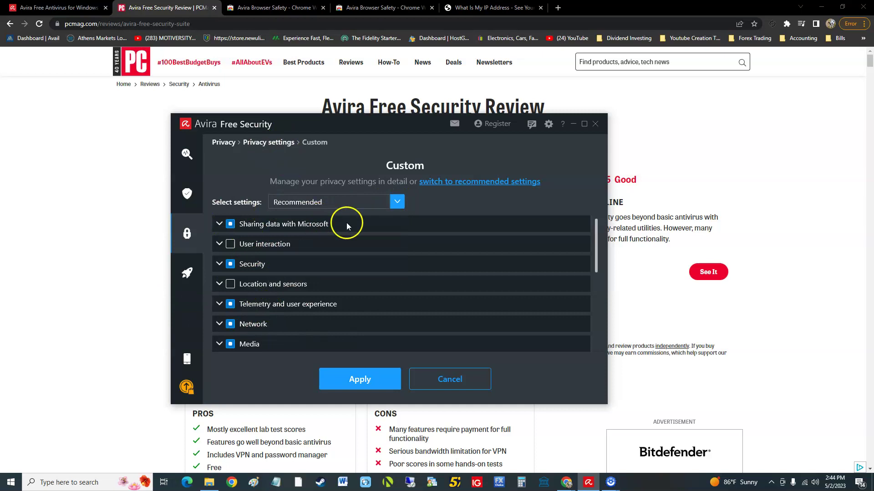
- Keep the Recommended preset, then leave the custom privacy settings and discard the changes
click(397, 202)
click(321, 217)
click(190, 238)
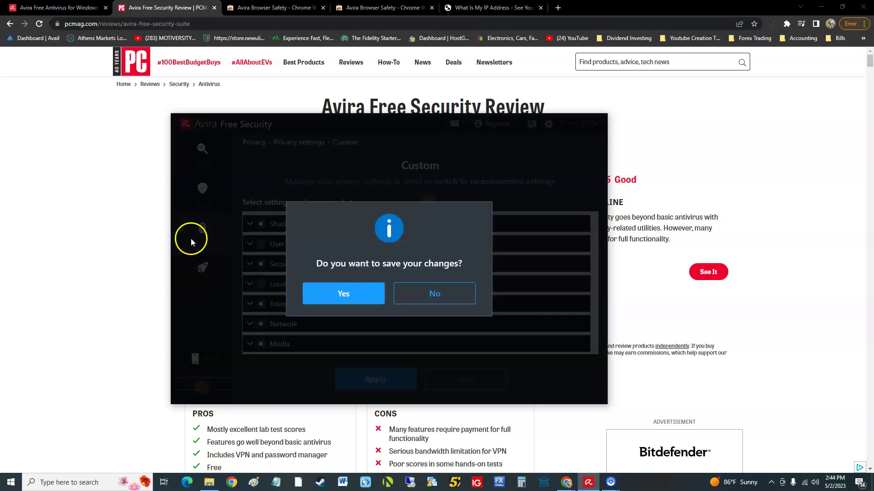
click(461, 301)
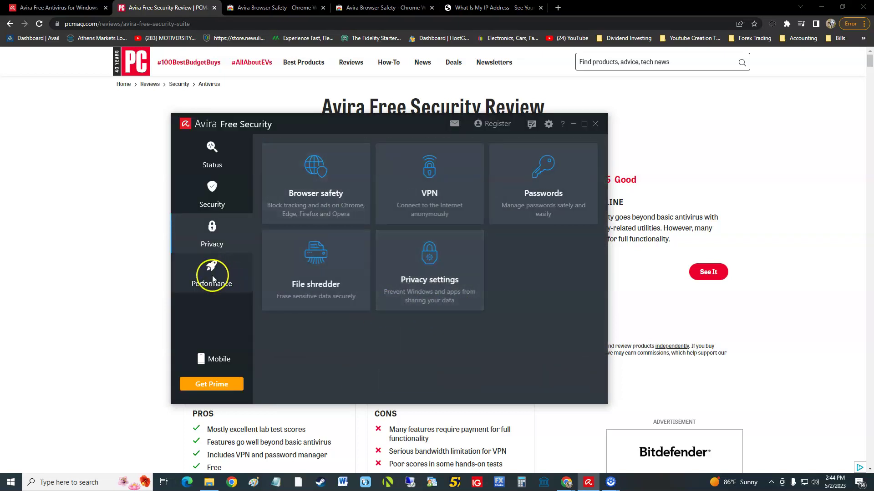
- Check the running full scan's progress under Security > Virus scans
click(212, 274)
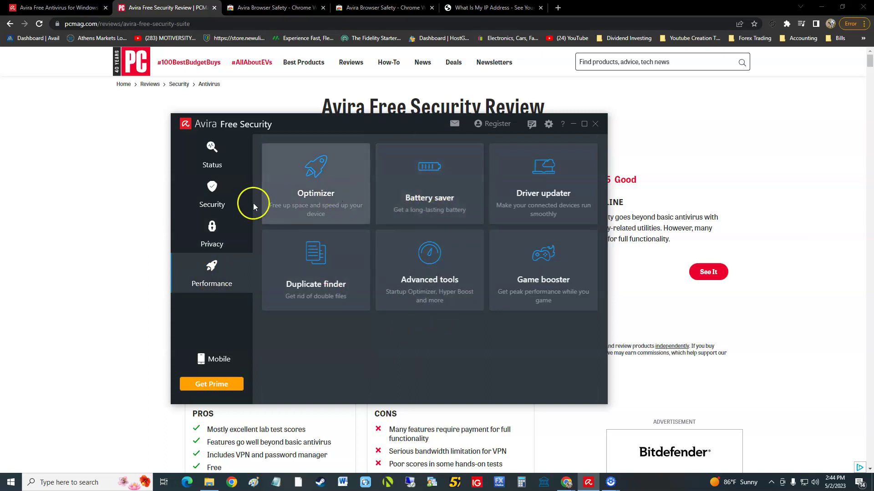
click(231, 202)
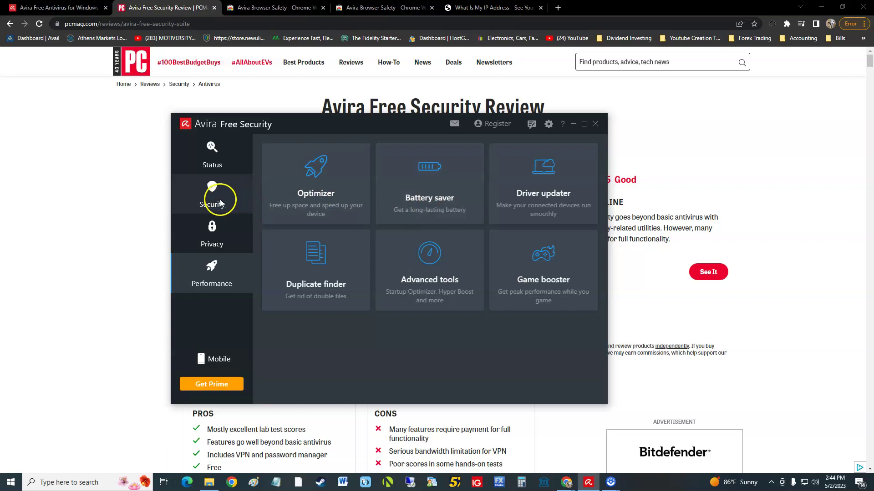
click(335, 201)
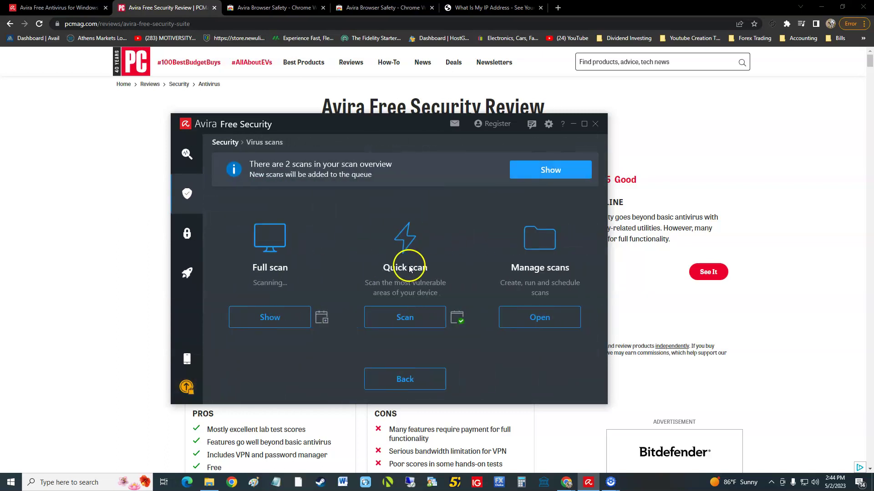
click(282, 321)
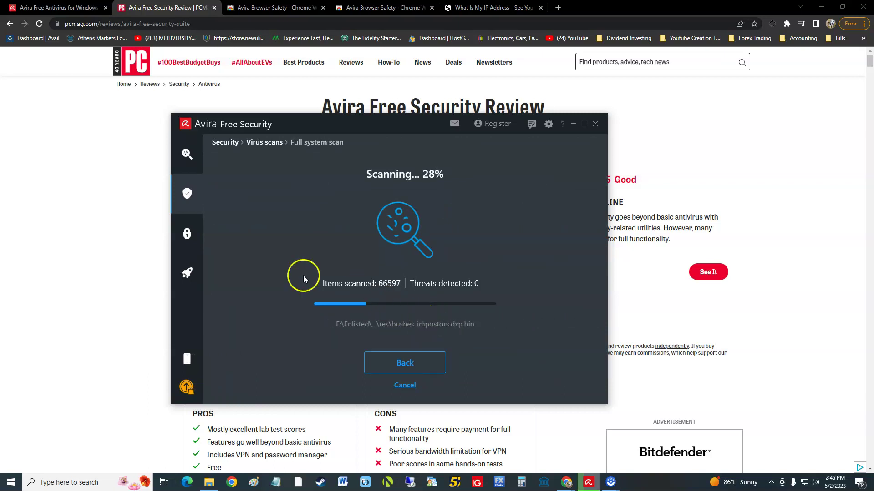
- Start an Optimizer scan from the Performance tools, then return to it from the overview
click(200, 273)
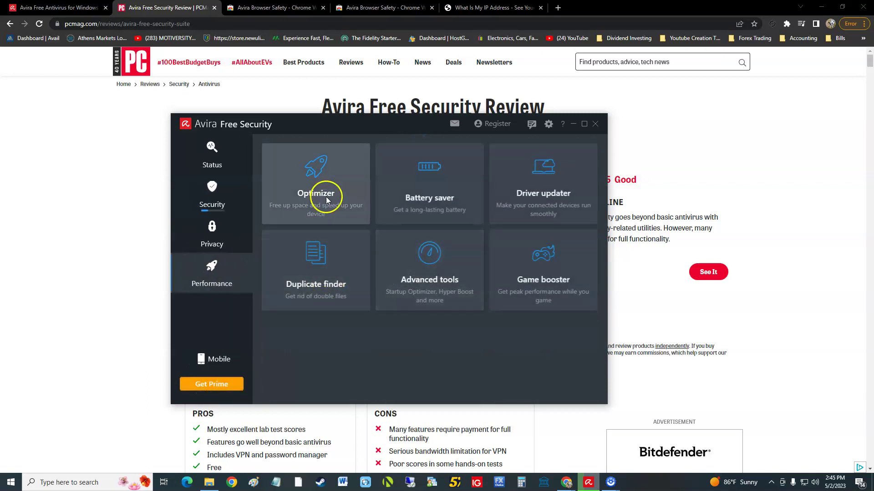
click(326, 200)
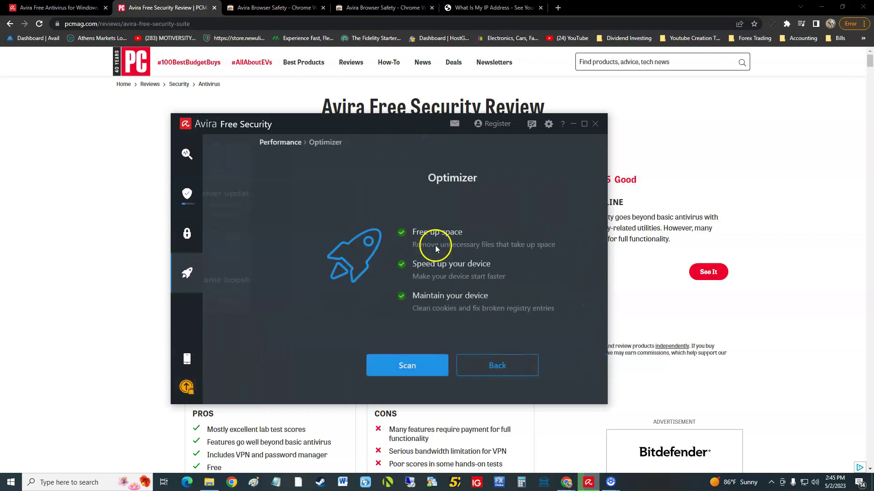
click(368, 364)
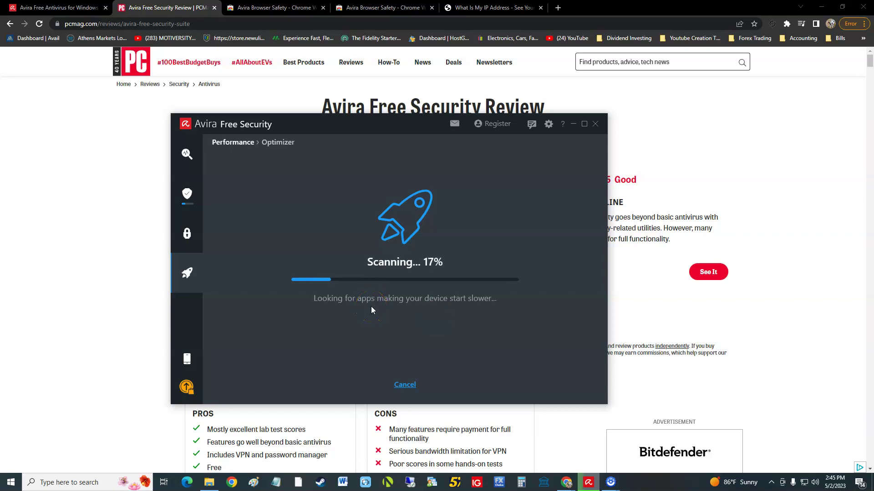
click(210, 280)
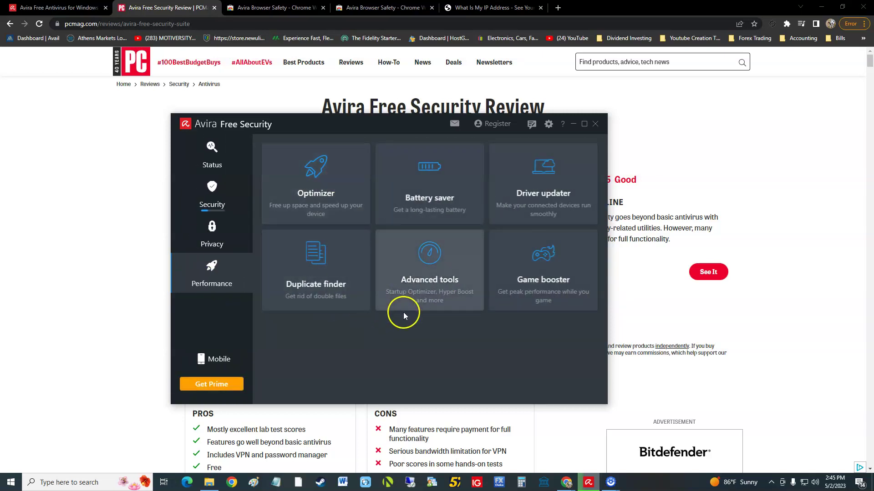
click(332, 194)
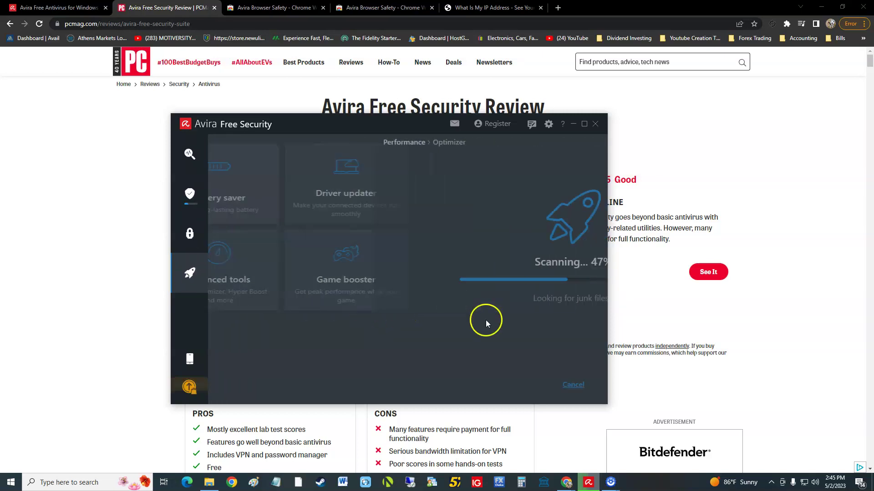
- Open Battery saver, check the Pro power boost requirements and choose Later
click(199, 280)
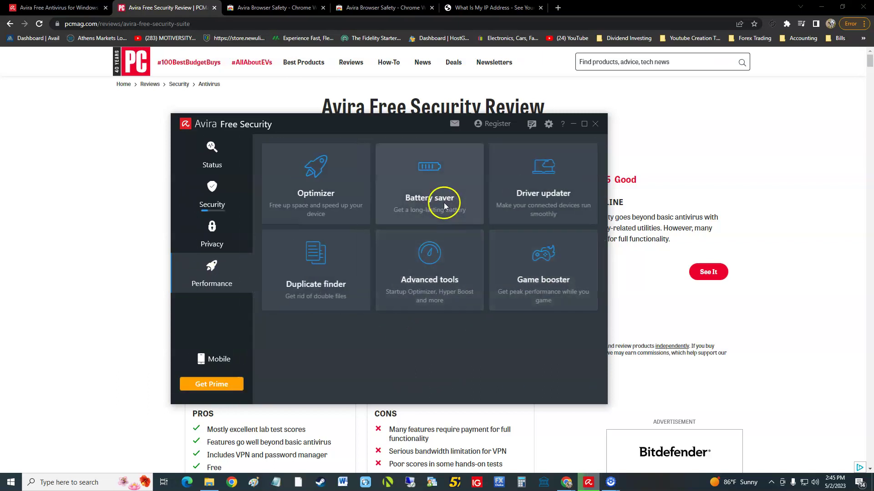
click(531, 290)
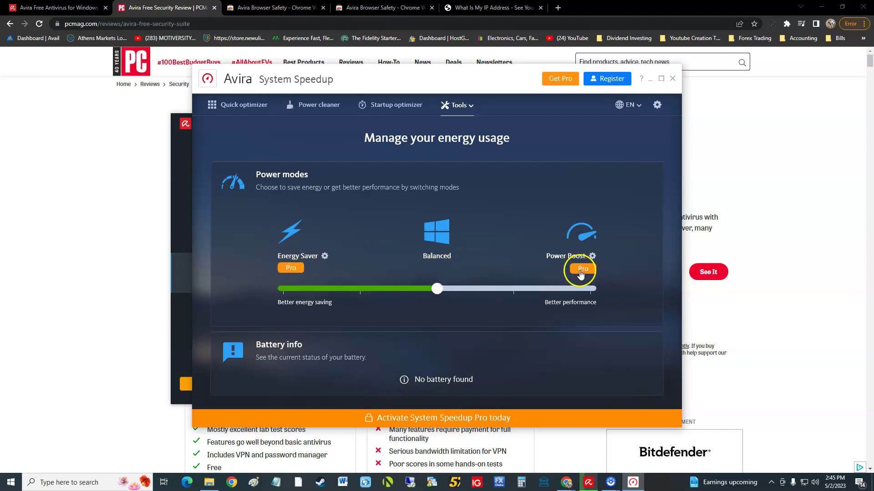
click(572, 272)
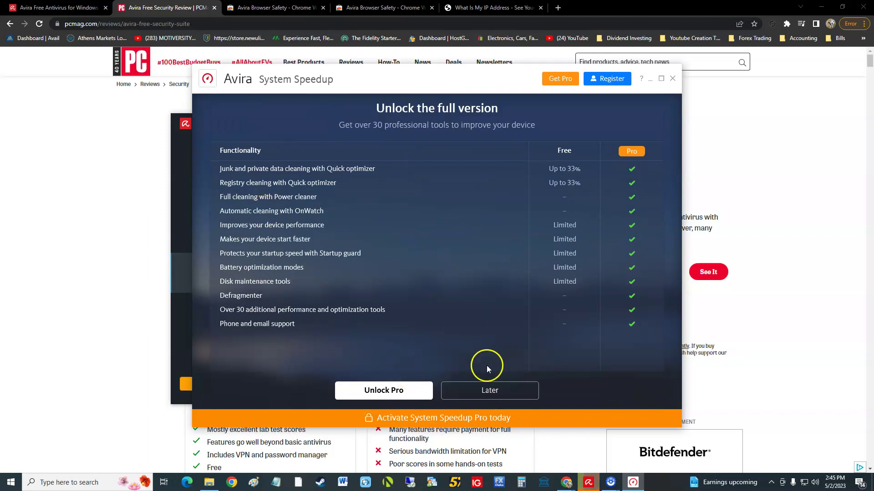
click(492, 390)
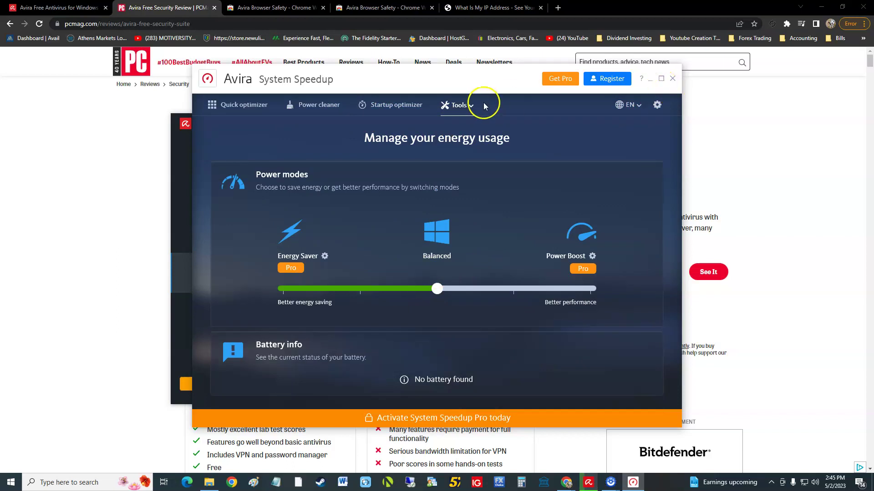
- Look over the Quick optimizer and Power cleaner tools
click(255, 113)
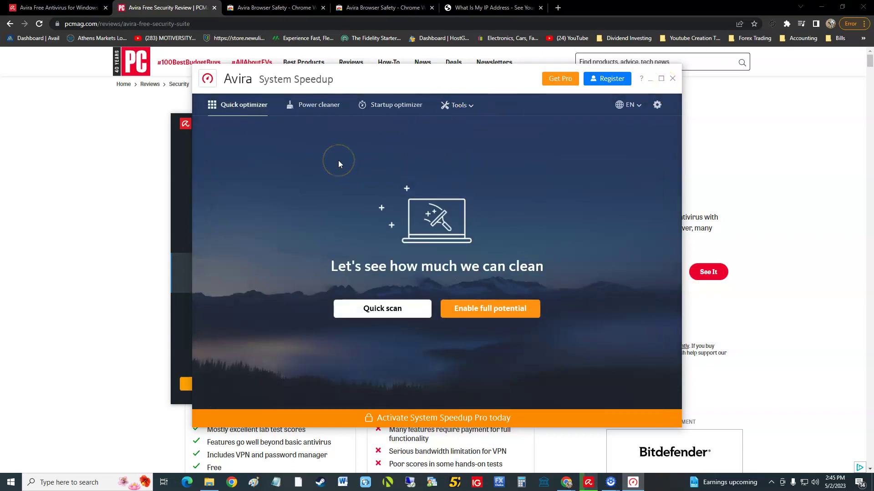
click(414, 287)
click(315, 106)
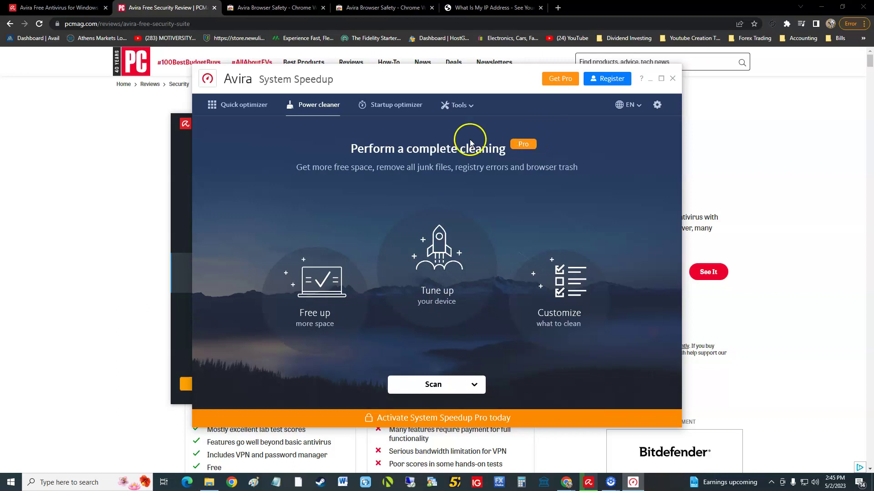
- Analyze the apps slowing down startup in Startup optimizer, then close System Speedup
click(395, 106)
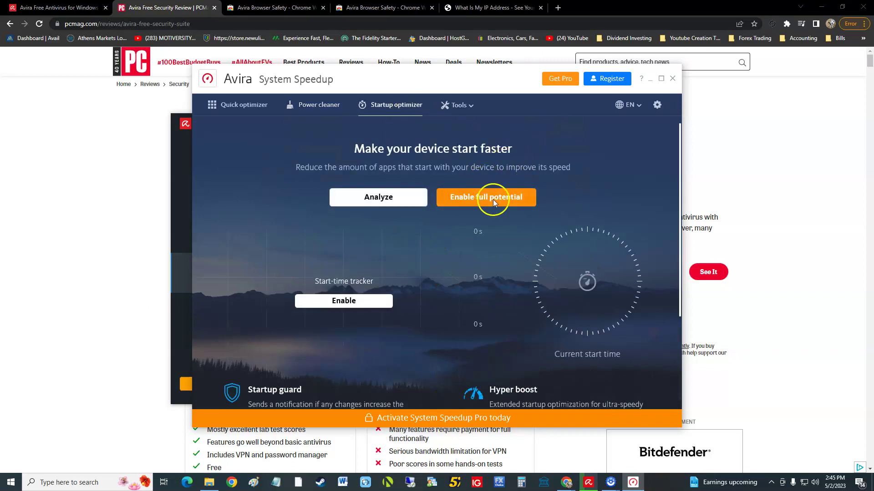
click(418, 202)
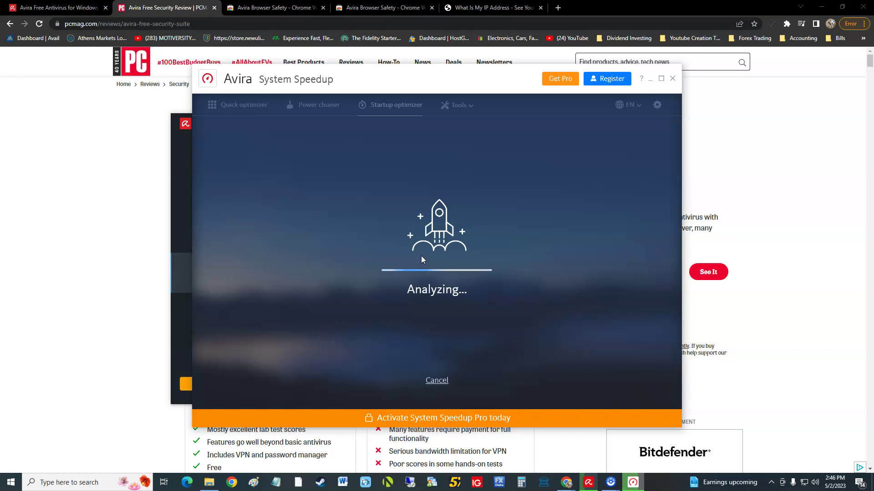
click(424, 261)
click(416, 235)
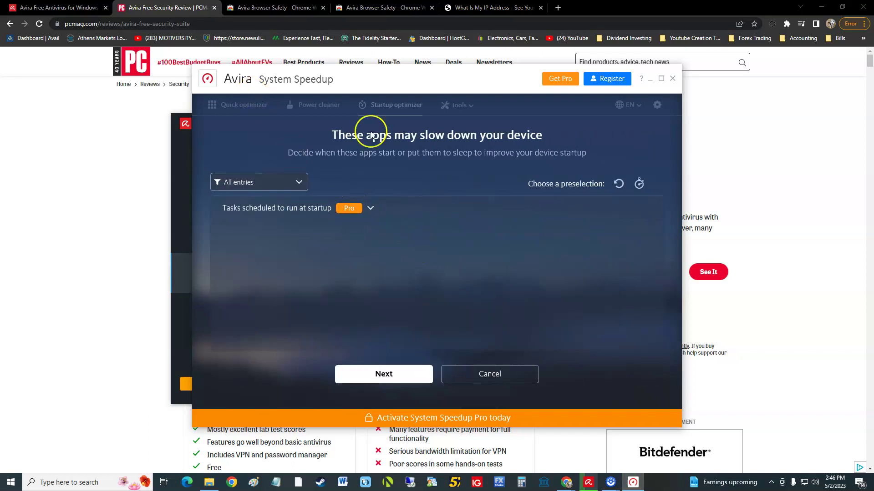
click(672, 79)
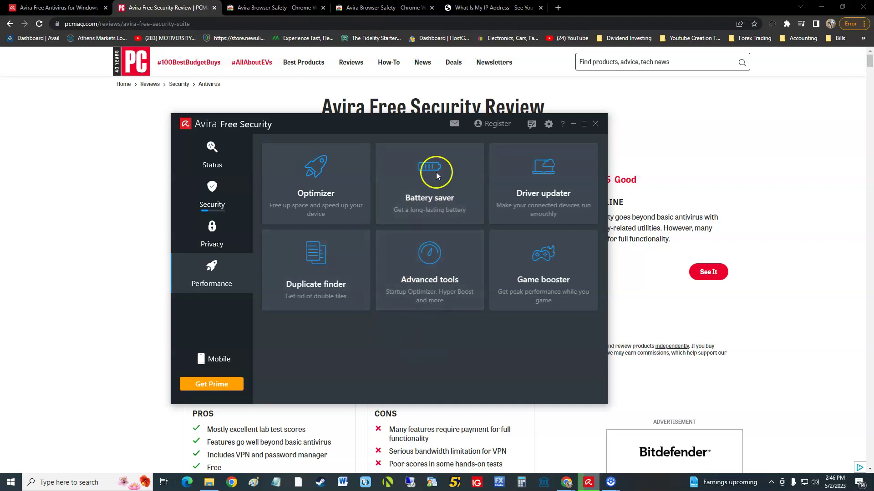
- Scan for outdated drivers with the Driver updater
click(554, 186)
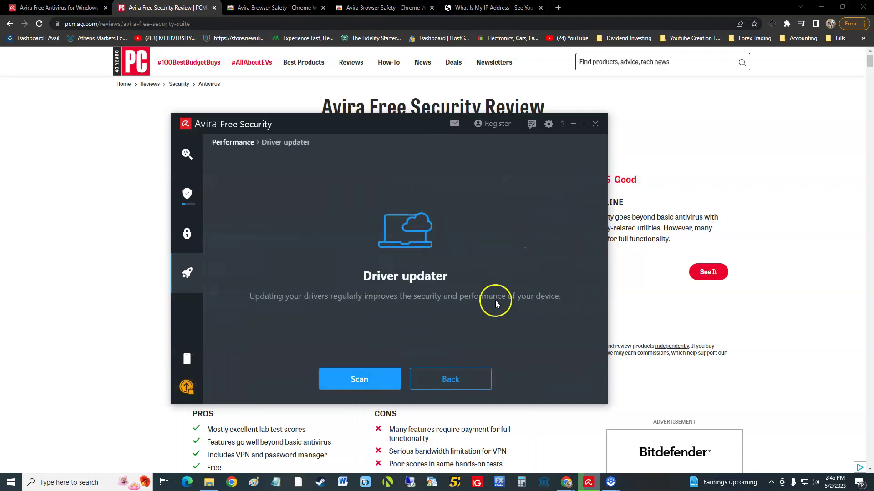
click(364, 376)
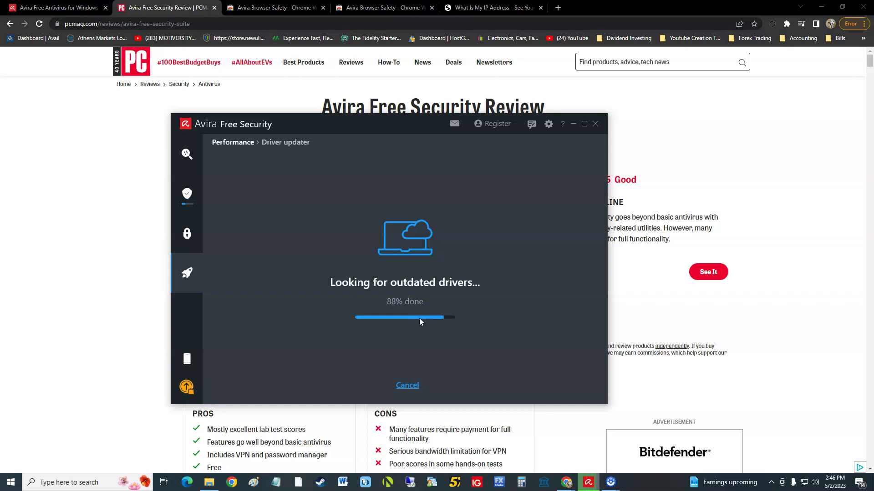
click(368, 315)
click(393, 312)
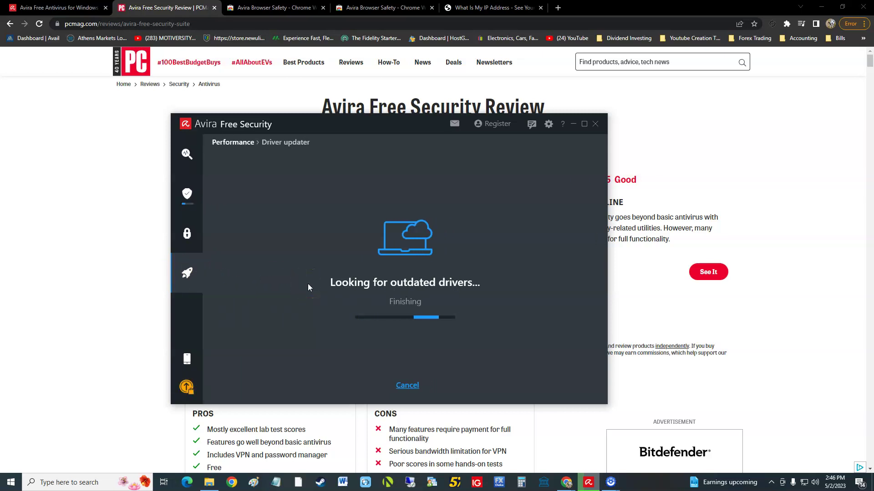
- Open Game booster from the Performance tools and close its gaming plan comparison
click(199, 270)
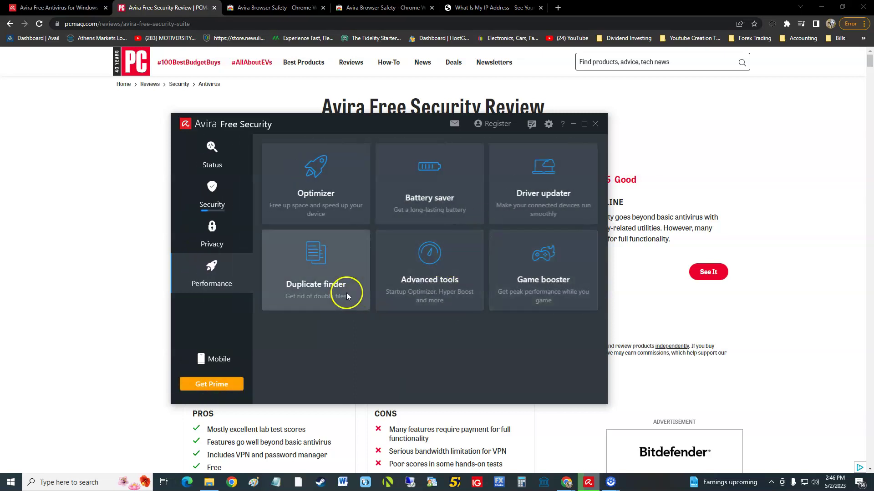
click(309, 280)
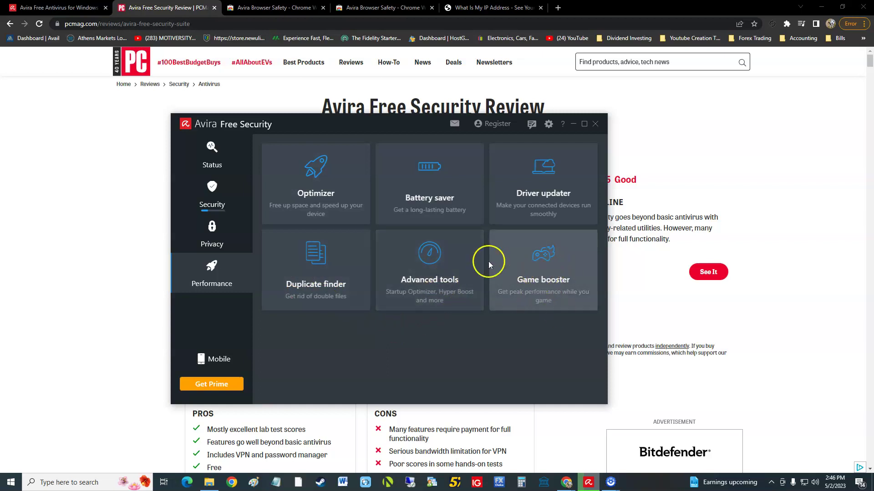
click(541, 294)
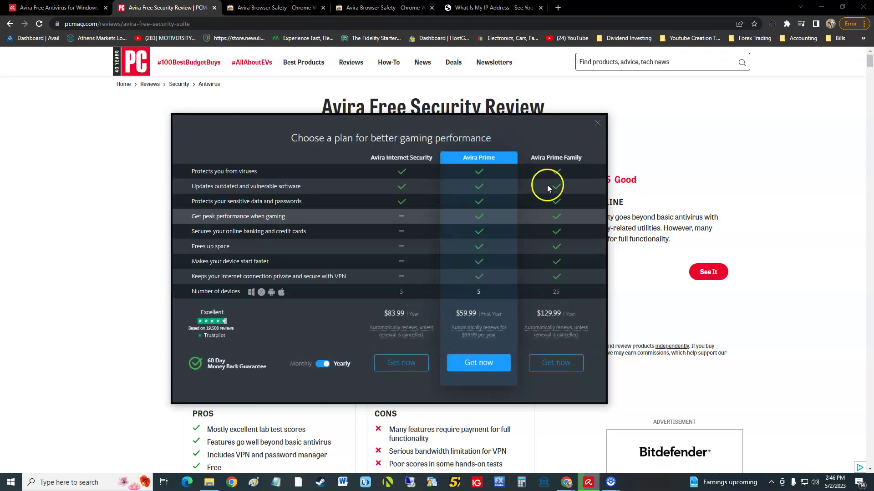
click(597, 123)
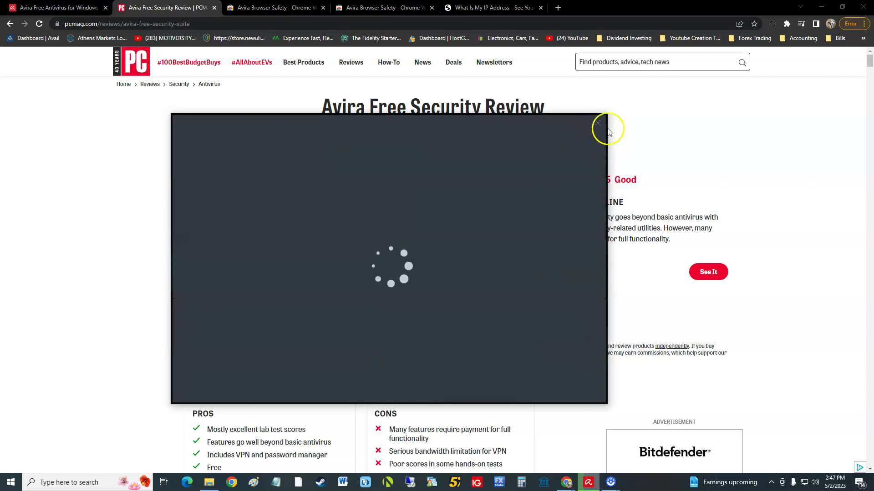
- Dismiss the free-trial offer, glance at the full scan and go to the Performance tools
click(596, 124)
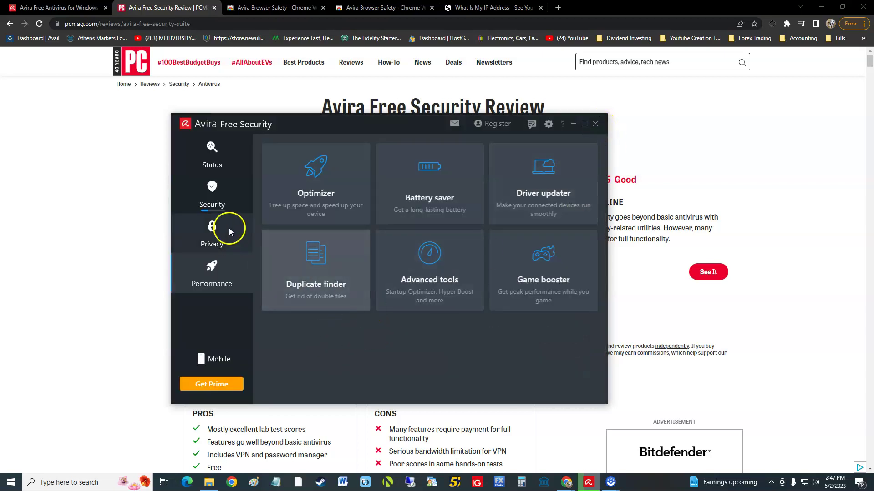
click(220, 208)
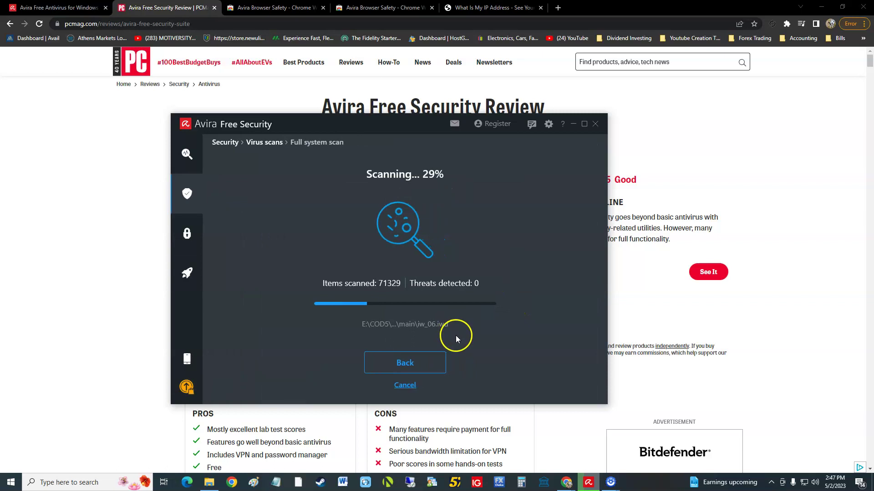
click(203, 267)
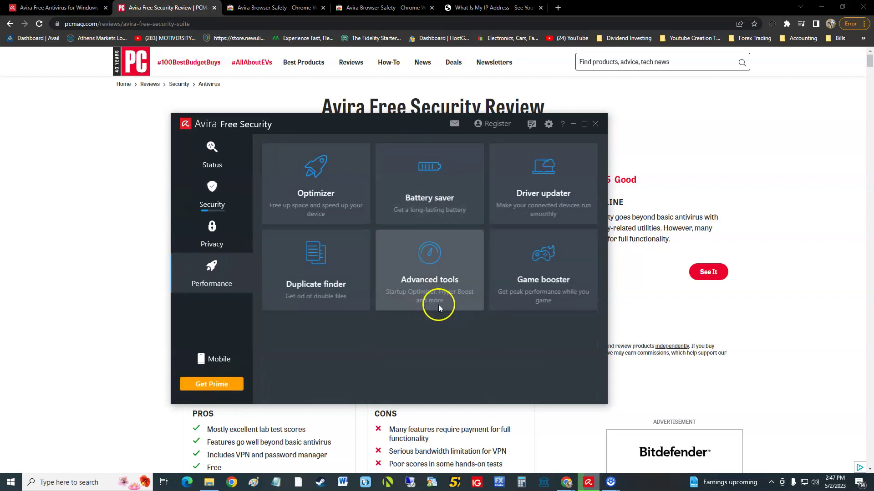
drag(412, 128, 435, 130)
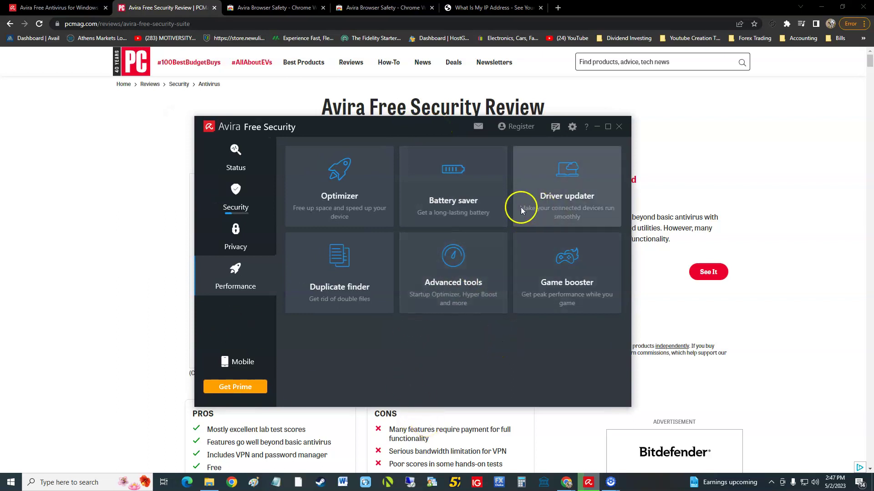
- Optimize to free 199.9 MB, close the paid offer for 576 remaining issues, then reopen the scan
click(340, 191)
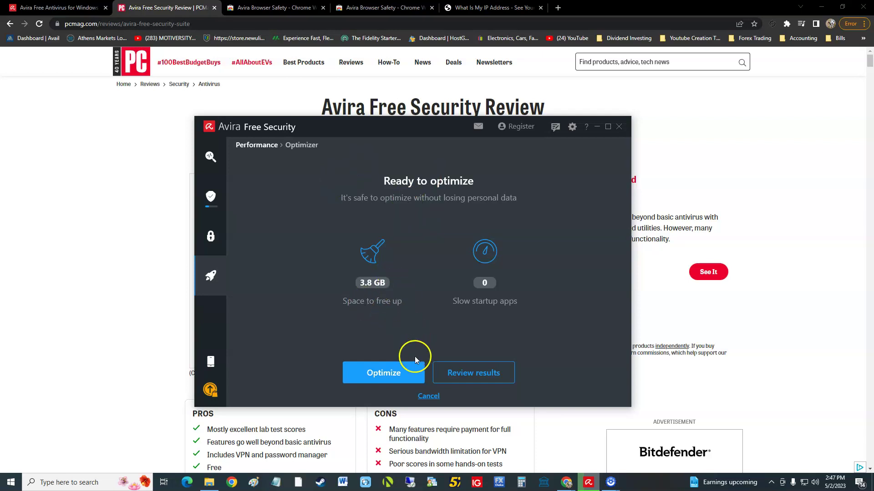
click(411, 370)
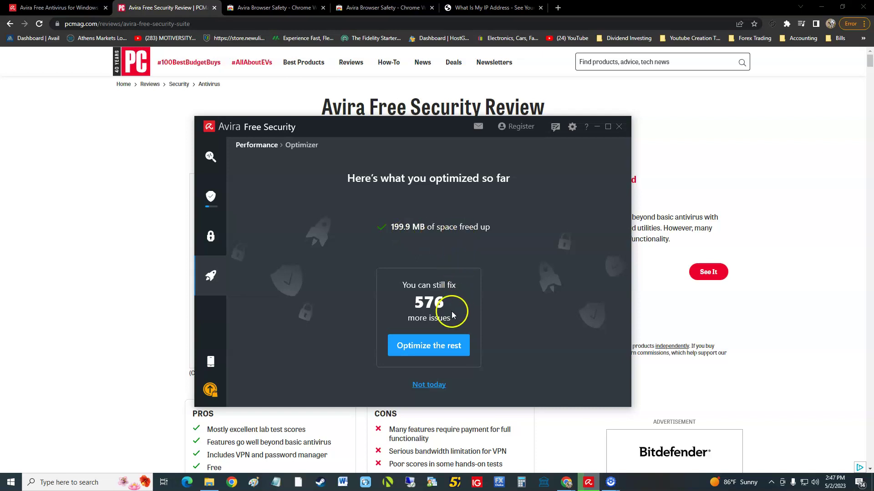
click(439, 347)
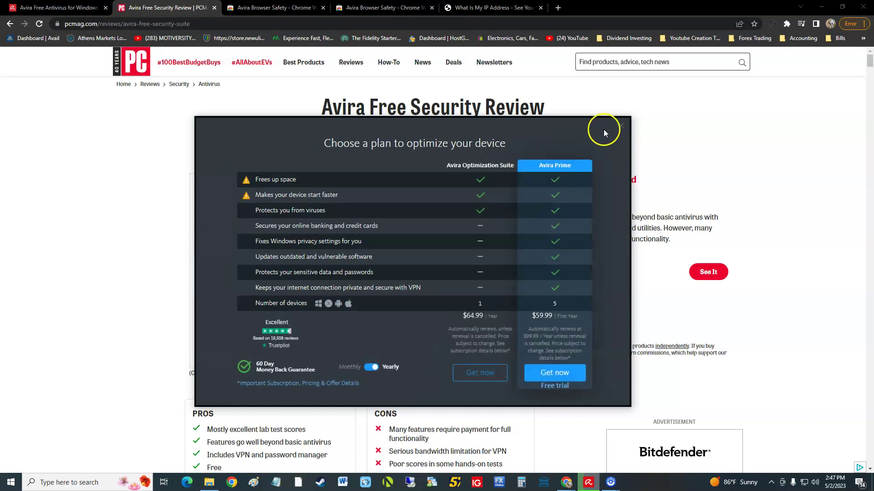
click(621, 127)
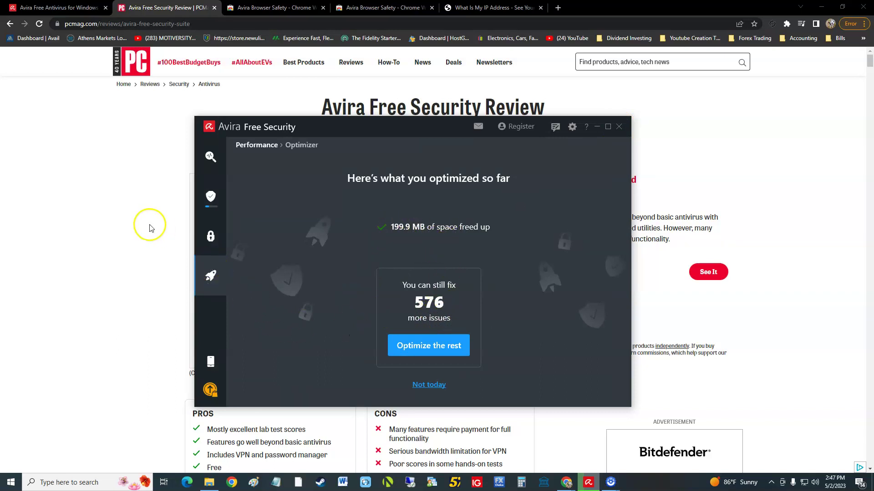
click(236, 212)
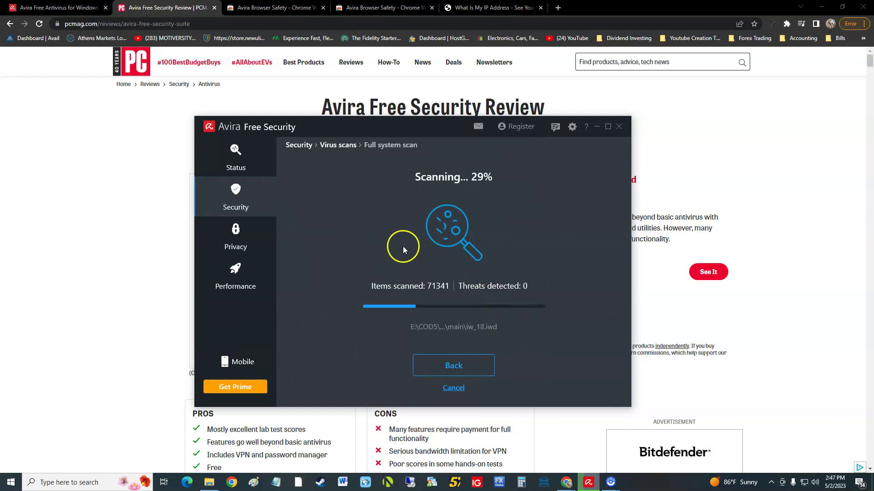
- Bring the PCMag review forward, scroll to the Pros and highlight each pro, including VPN and password manager
click(139, 230)
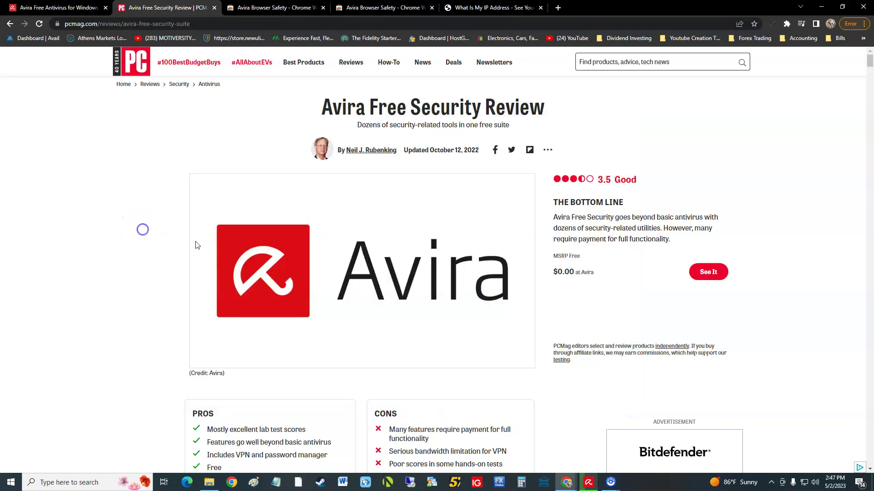
scroll(485, 269, down, 5)
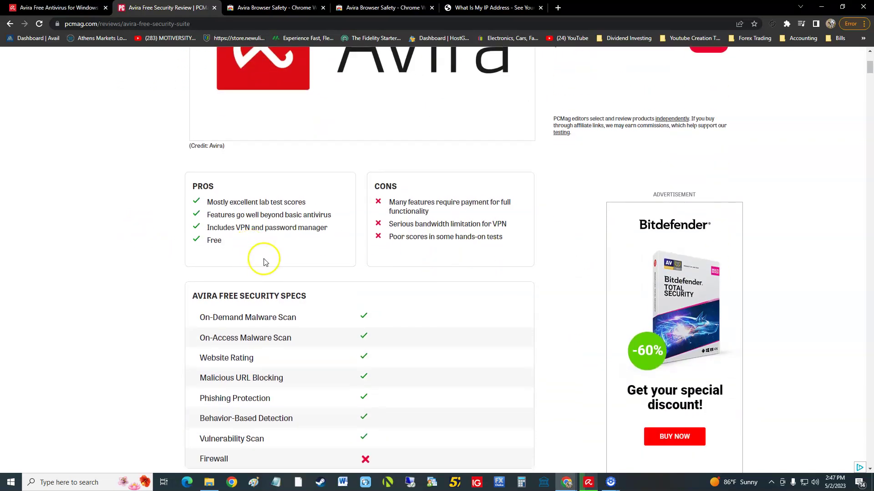
drag(212, 202, 314, 208)
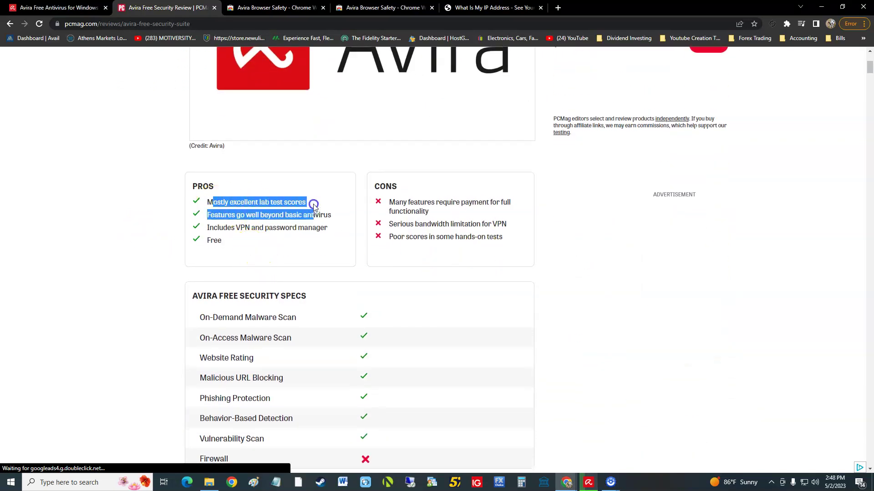
click(314, 207)
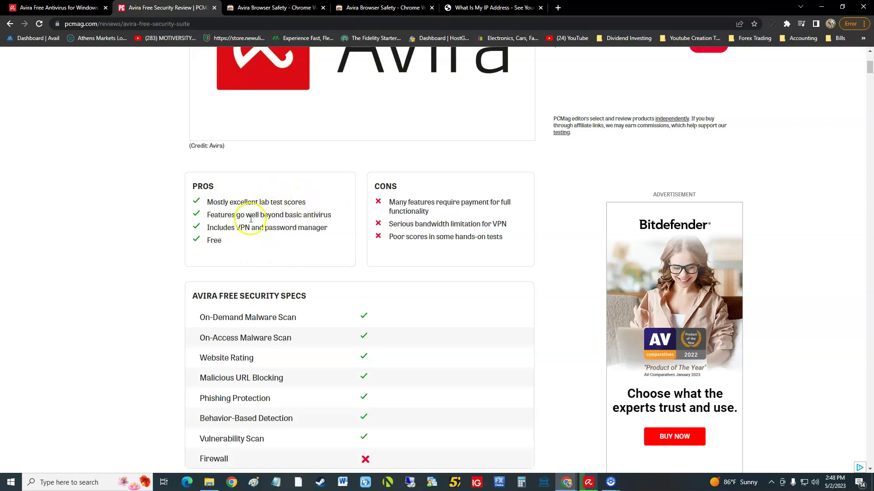
drag(208, 215, 238, 214)
drag(292, 215, 315, 215)
click(315, 215)
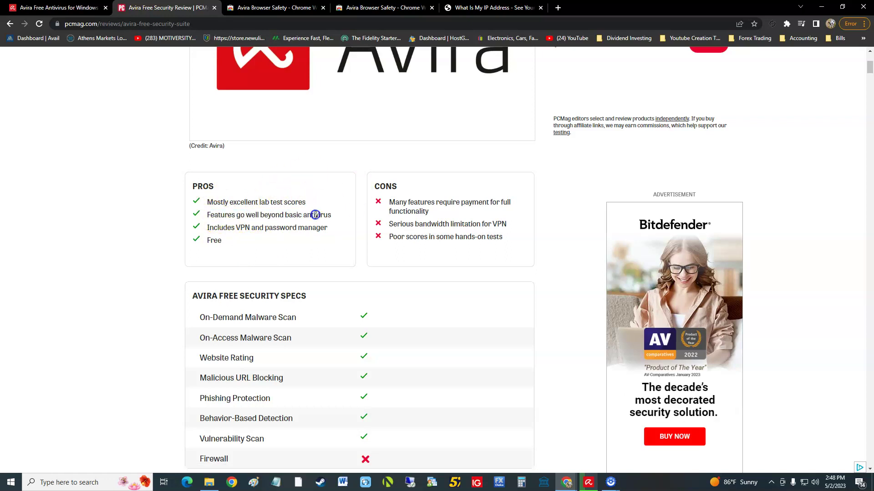
drag(208, 227, 293, 228)
click(220, 241)
- Highlight the VPN bandwidth limitation and poor hands-on test scores cons
drag(474, 223, 520, 226)
click(525, 228)
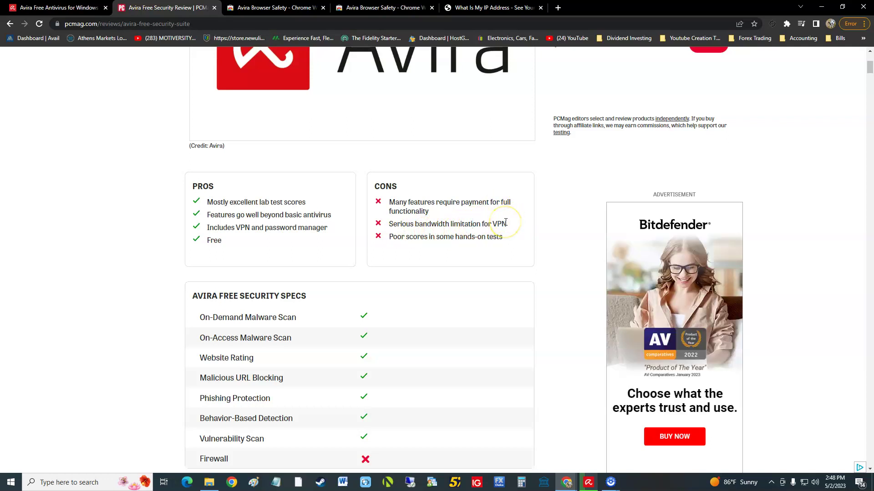
drag(392, 237, 498, 239)
click(497, 237)
scroll(469, 234, down, 3)
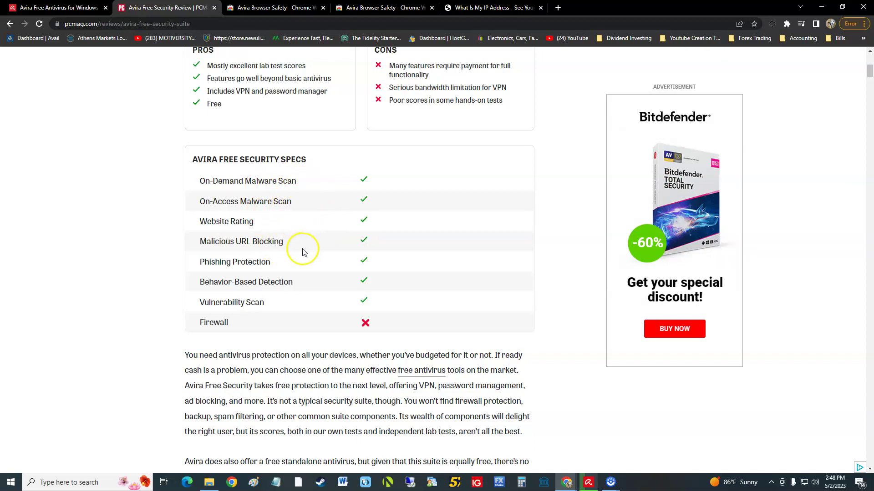
click(200, 263)
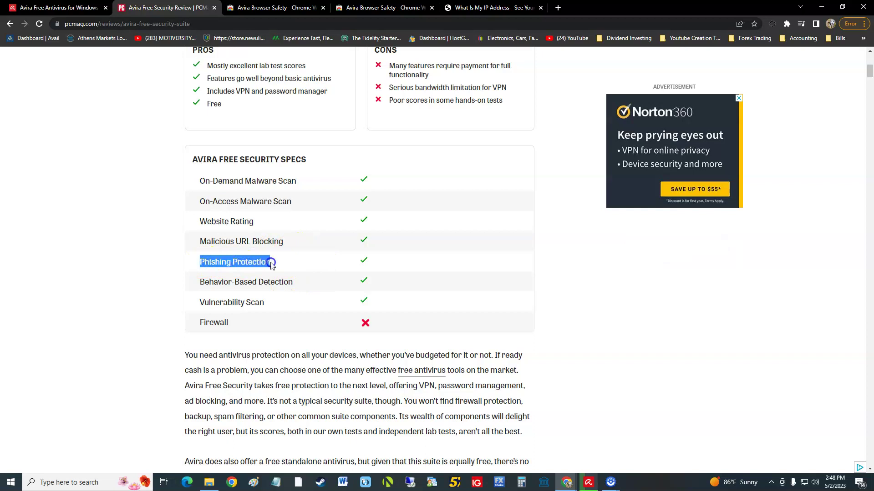
click(337, 264)
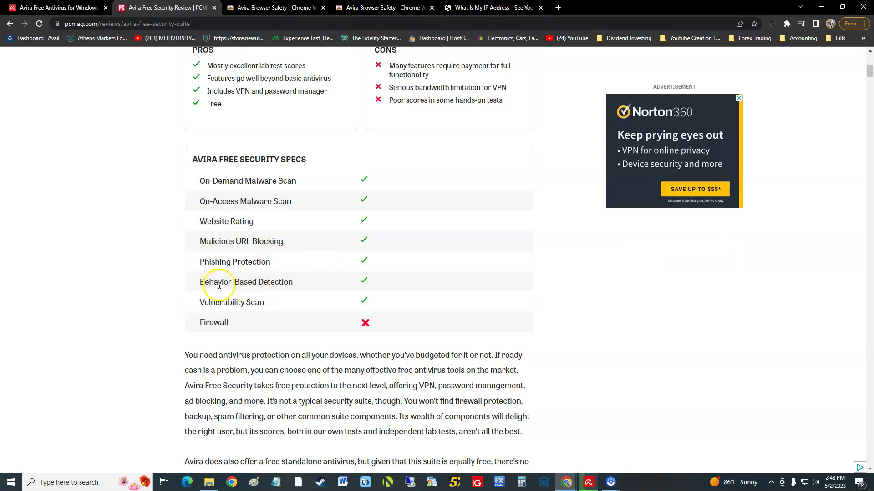
drag(201, 281, 318, 280)
click(321, 281)
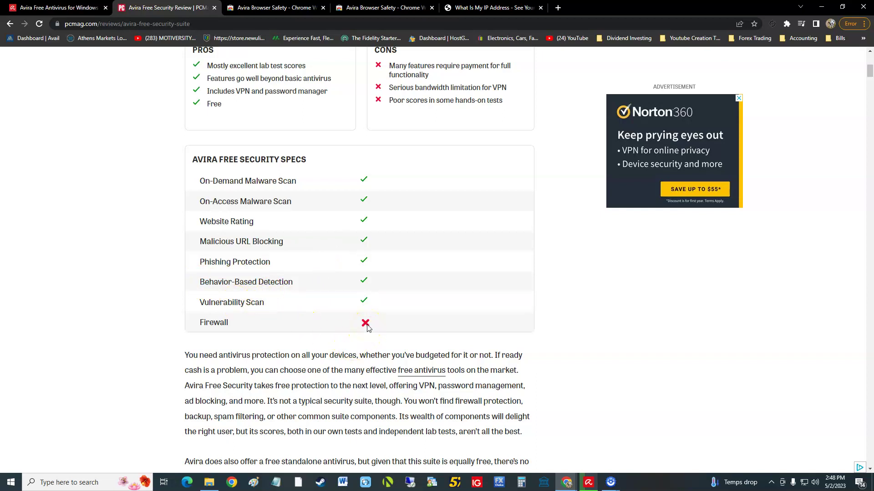
drag(337, 355, 416, 355)
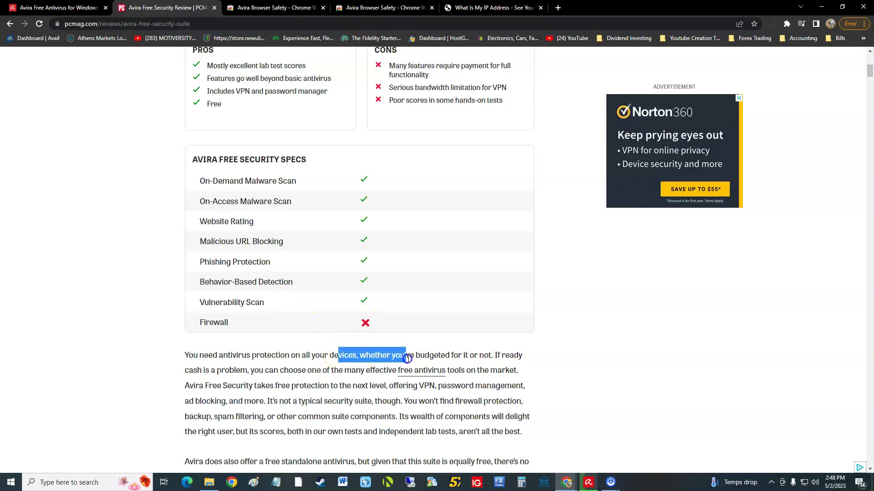
click(433, 357)
- Highlight the Standard certification and Avira's Advanced+ lab results sentences in the review
scroll(463, 360, down, 8)
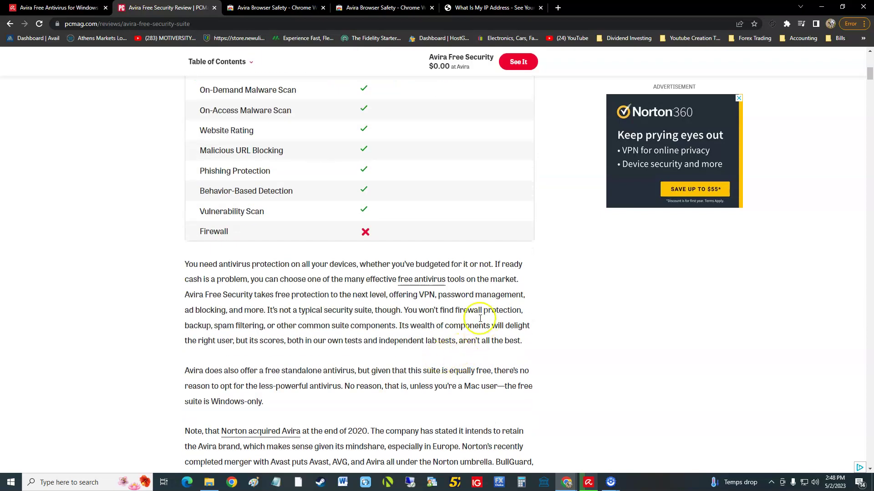
scroll(467, 299, down, 20)
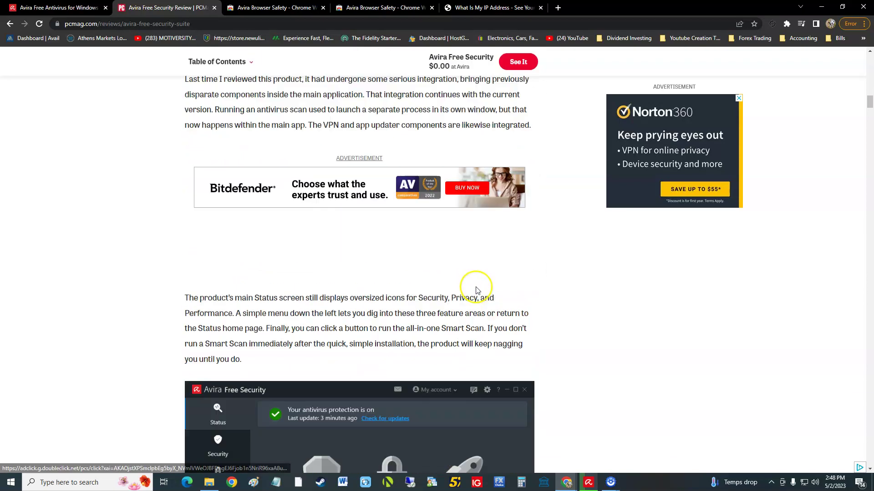
scroll(475, 309, down, 15)
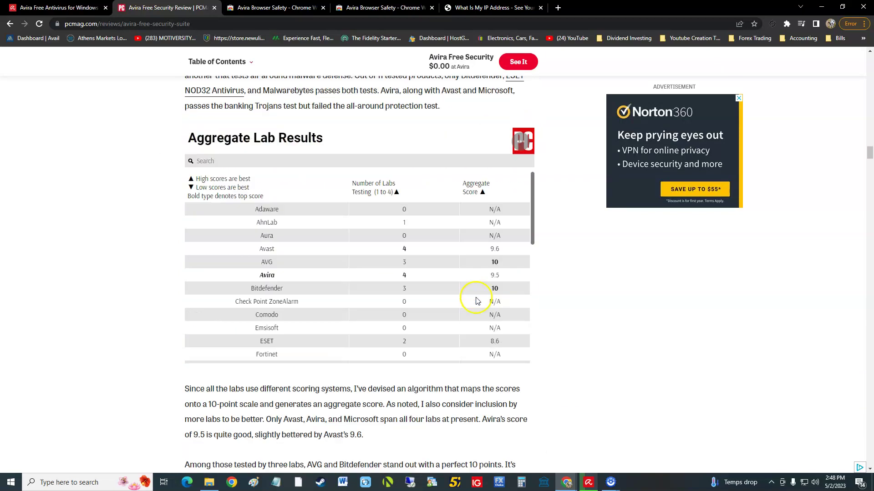
scroll(400, 254, up, 5)
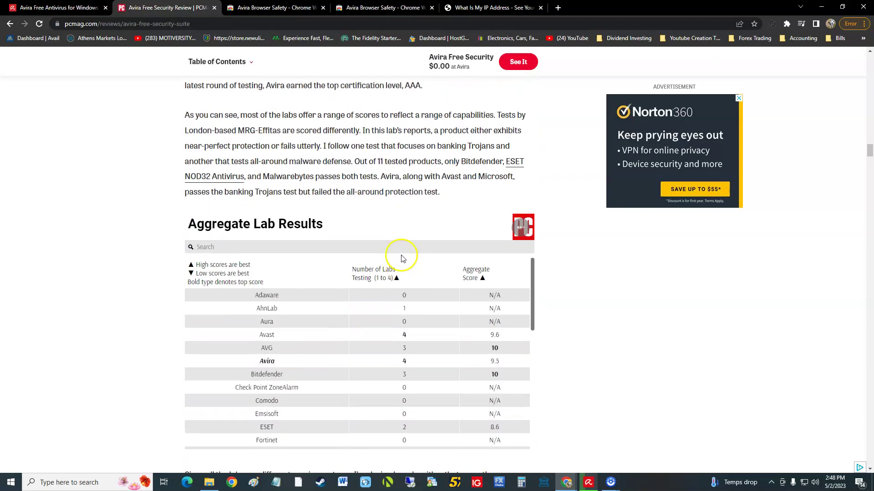
scroll(409, 254, up, 2)
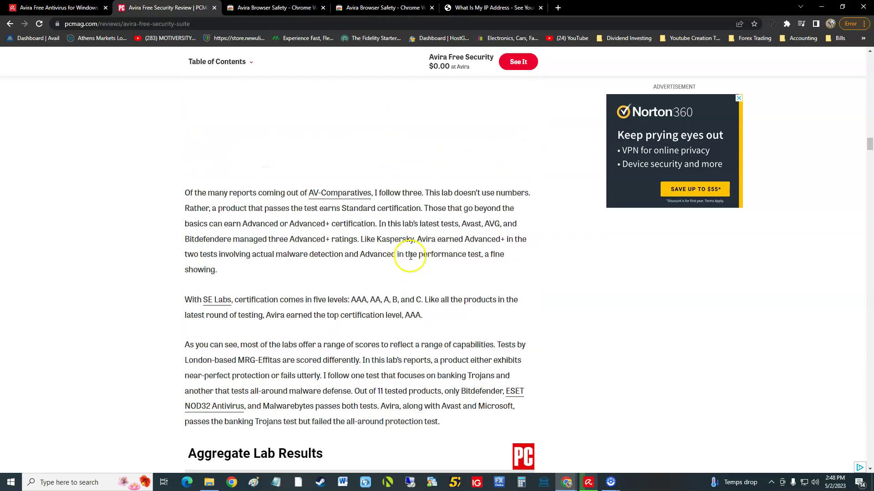
scroll(410, 254, down, 1)
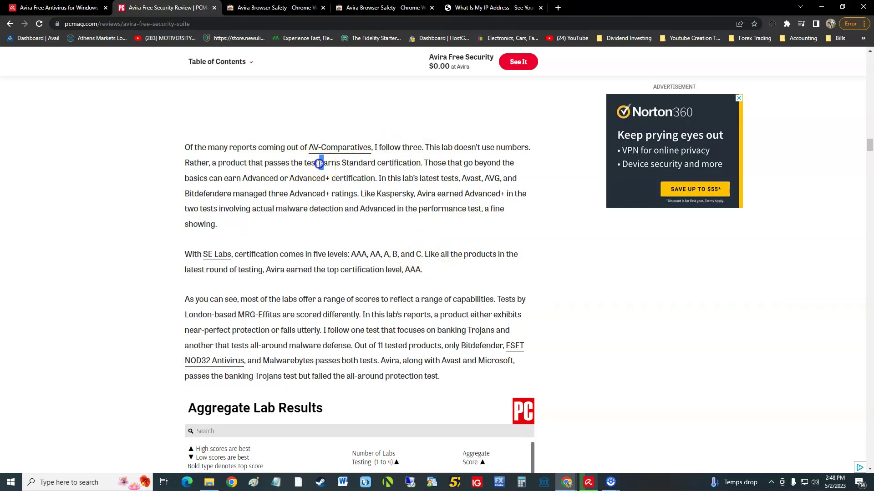
drag(319, 164, 414, 163)
click(412, 163)
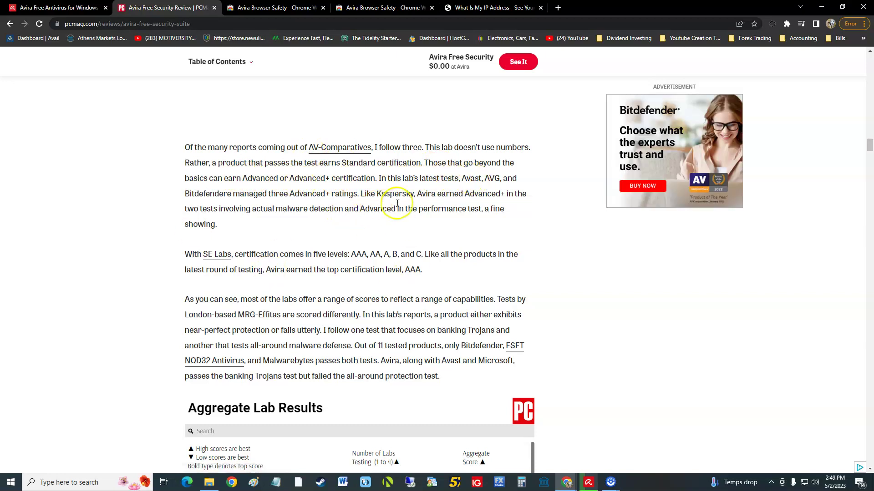
drag(415, 195, 433, 225)
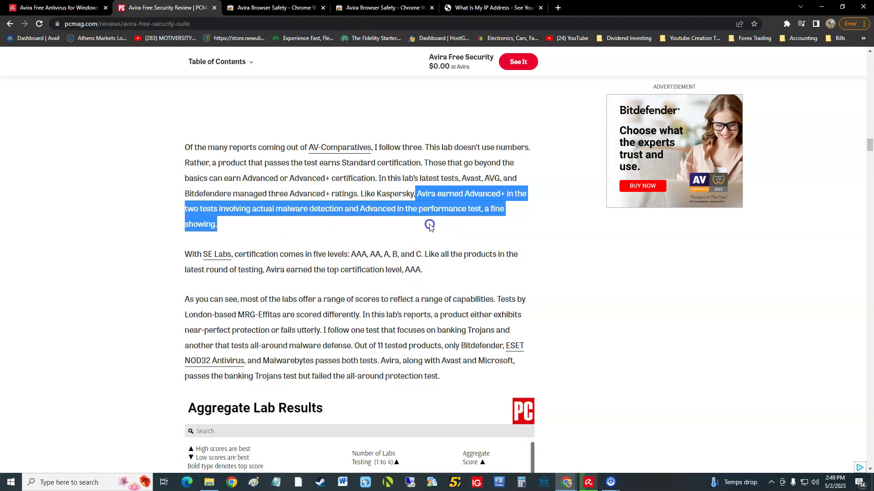
click(421, 226)
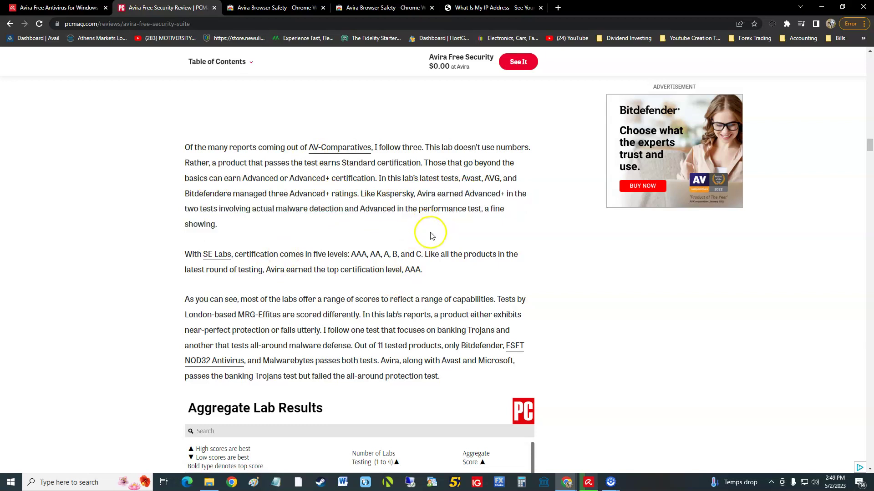
- Point out Avira's top SE Labs AAA certification, then scroll on to the Aggregate Lab Results table
scroll(433, 235, down, 2)
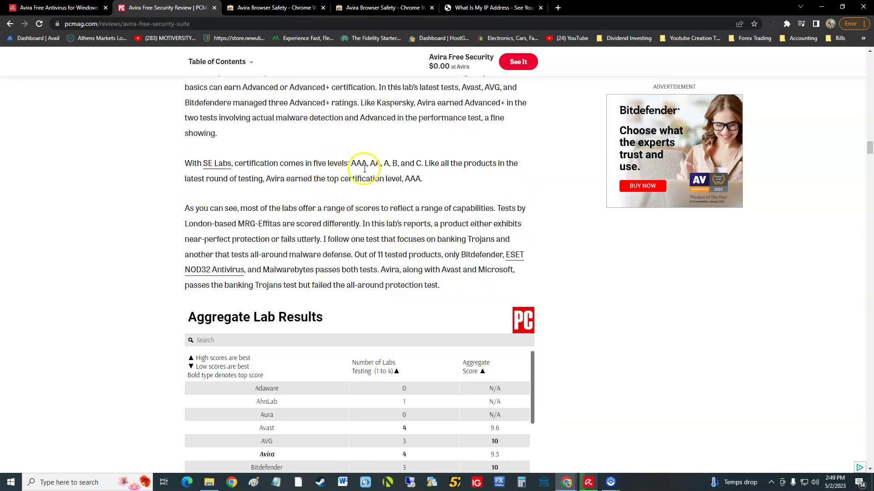
drag(285, 178, 368, 181)
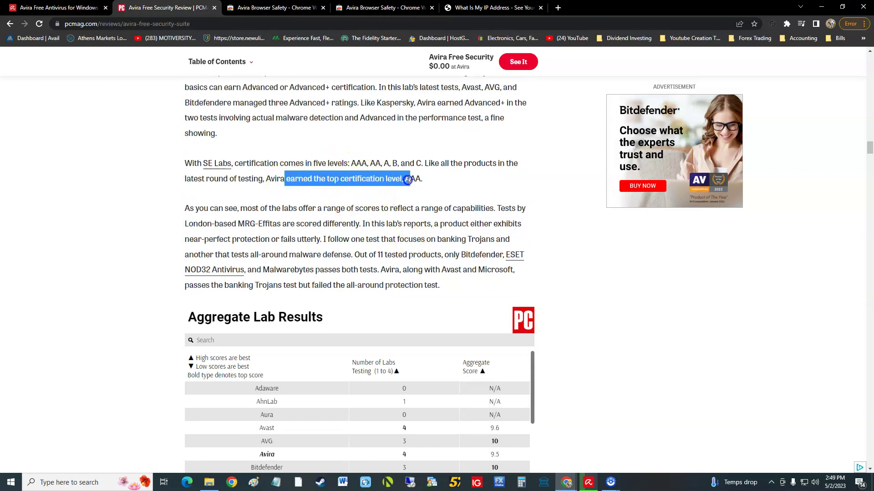
click(489, 201)
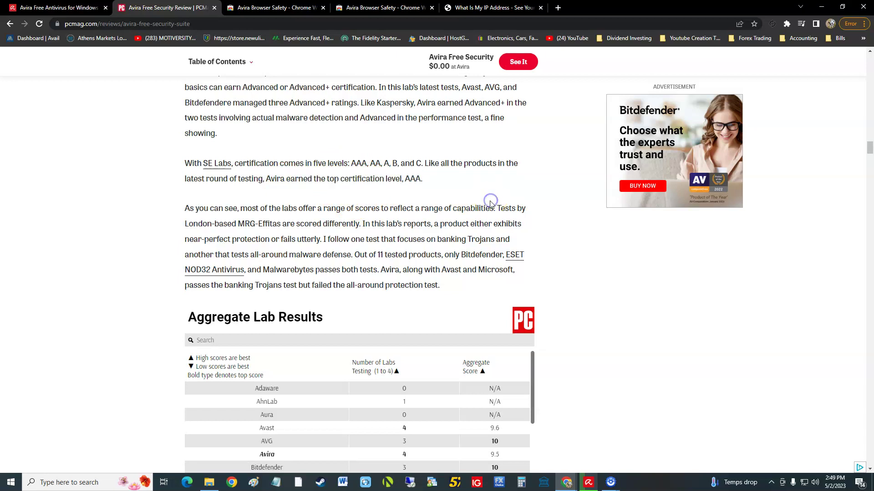
click(376, 169)
scroll(455, 179, down, 1)
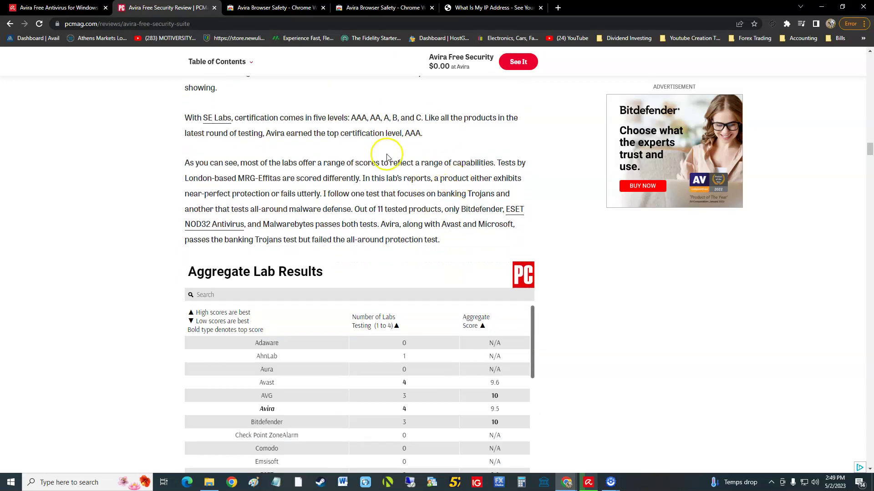
scroll(396, 200, down, 1)
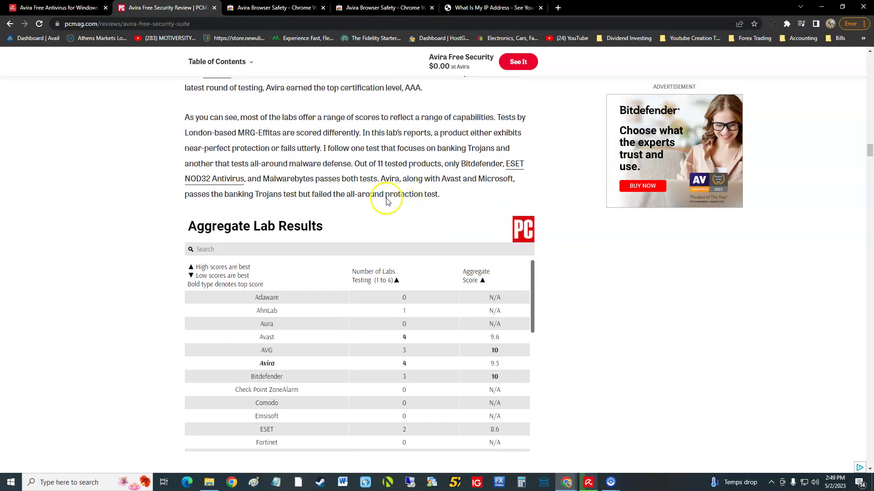
scroll(401, 182, down, 1)
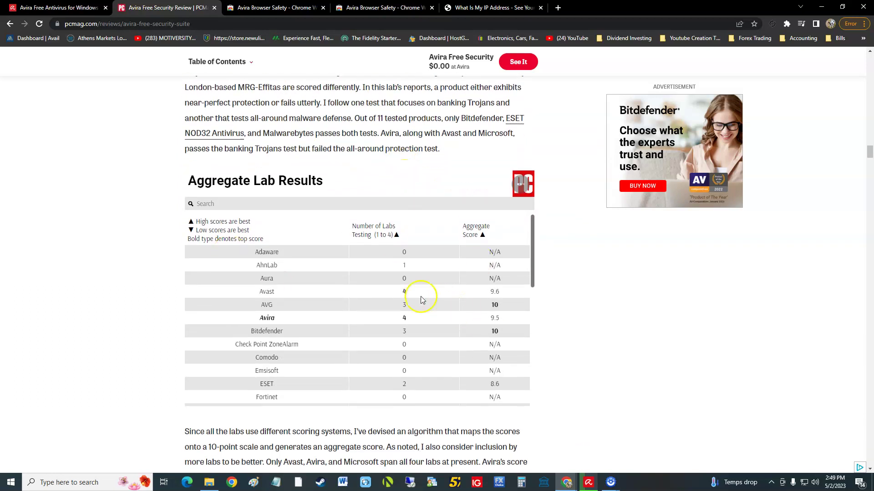
- Scroll the Aggregate Lab Results table, noting Avira's 9.5 and Kaspersky's 9.8 scores
scroll(356, 287, down, 1)
scroll(341, 322, up, 1)
click(567, 318)
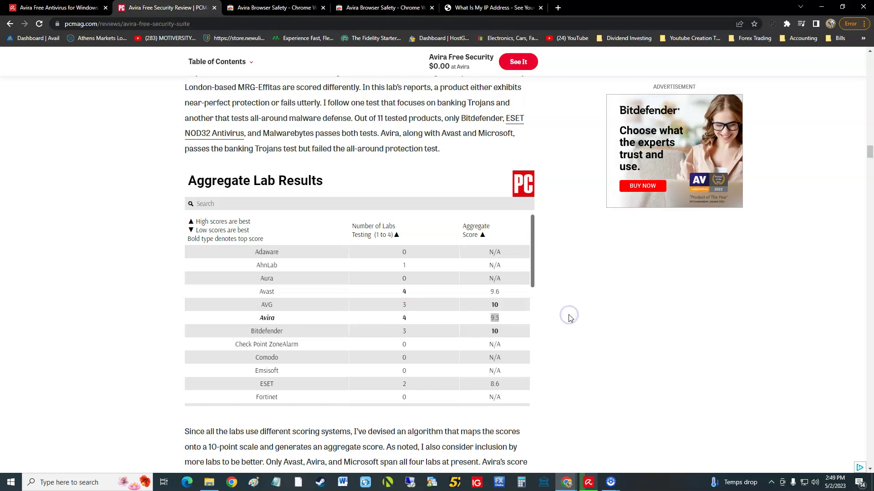
click(522, 322)
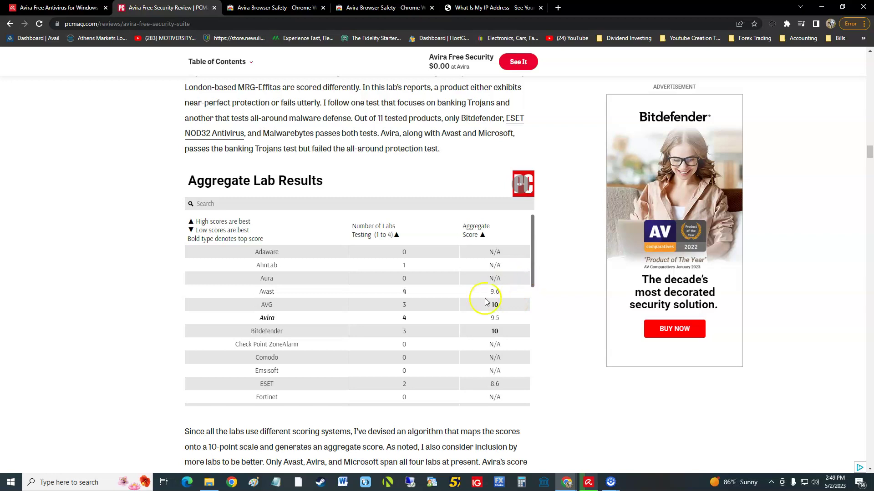
drag(534, 262, 524, 318)
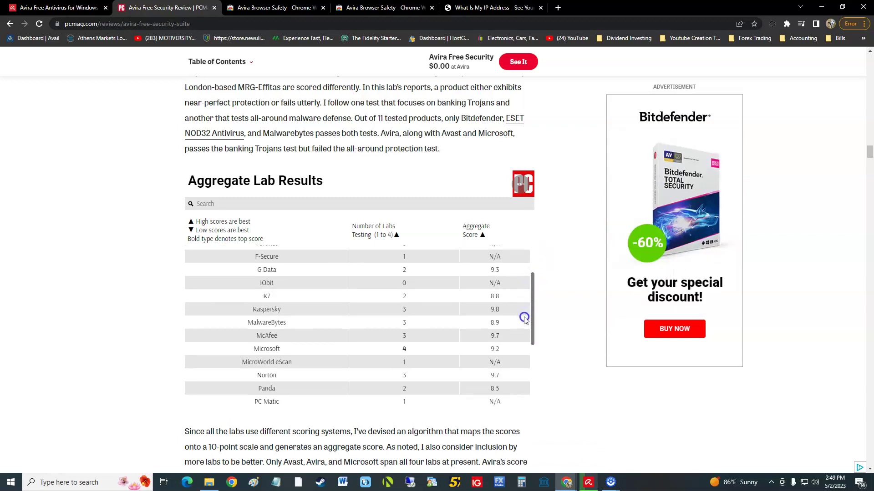
click(499, 317)
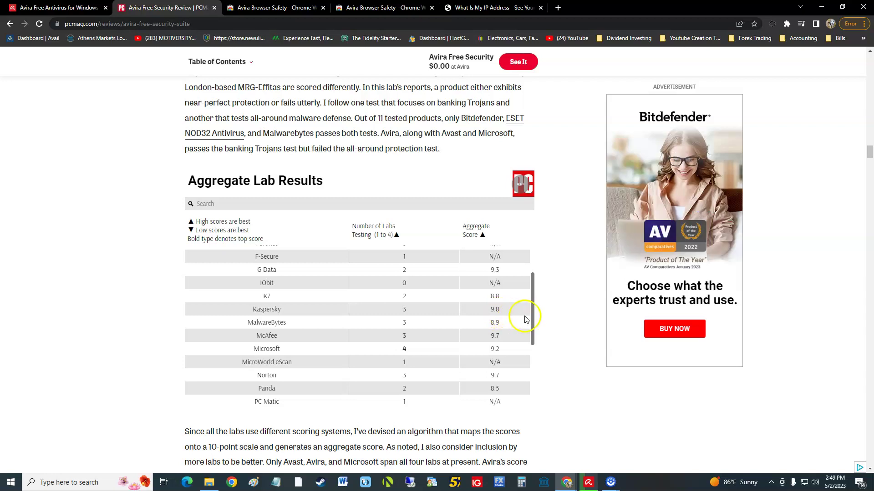
- Scroll through the remaining vendor scores, then bring the running Avira full scan forward
drag(532, 318, 523, 257)
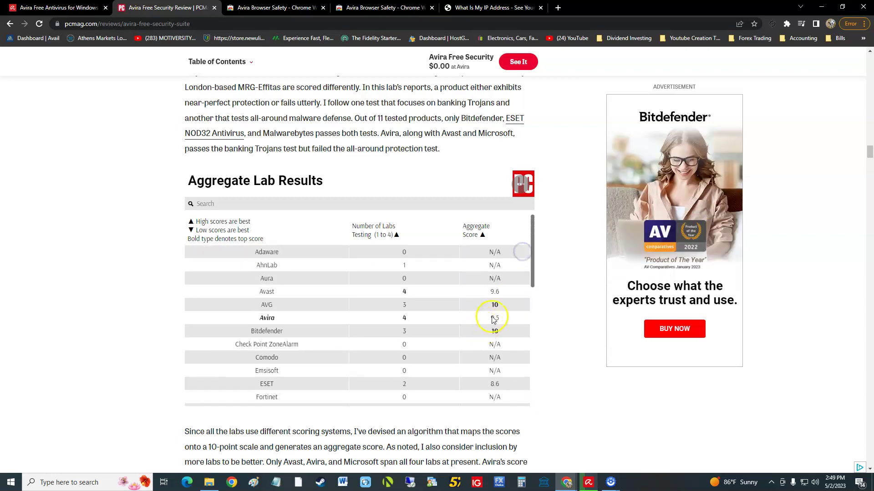
drag(534, 270, 534, 270)
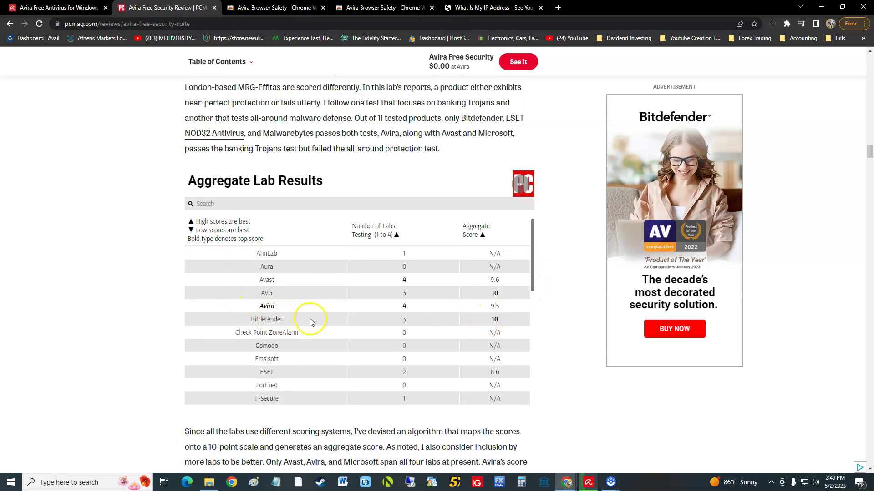
drag(535, 253, 560, 238)
scroll(566, 262, down, 3)
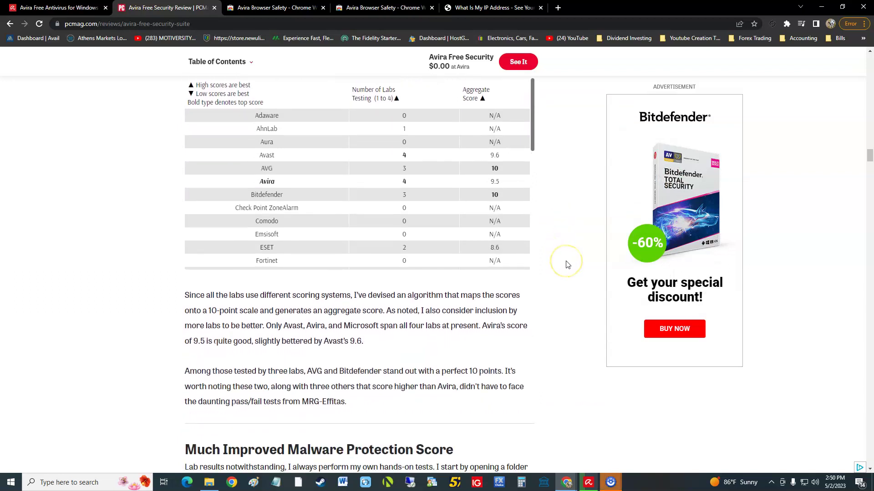
scroll(554, 426, up, 2)
click(588, 482)
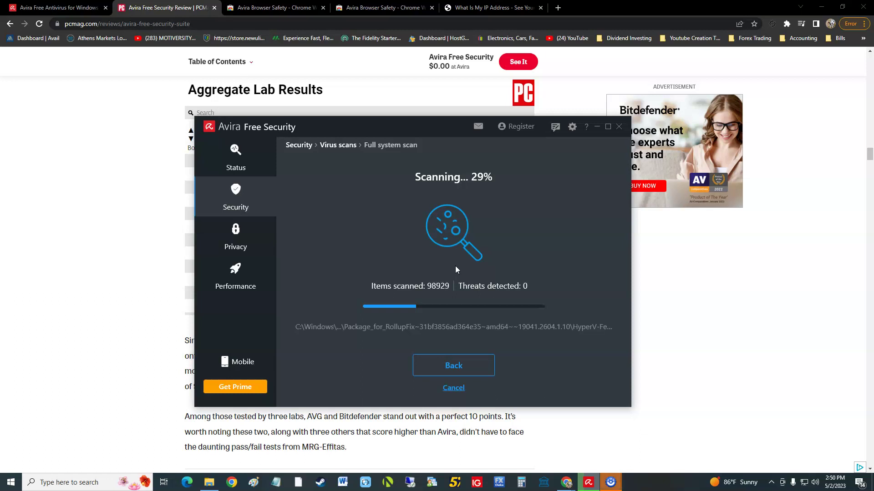
- Bring the review back in front and point out ESET's 8.6 aggregate score
click(153, 318)
click(154, 318)
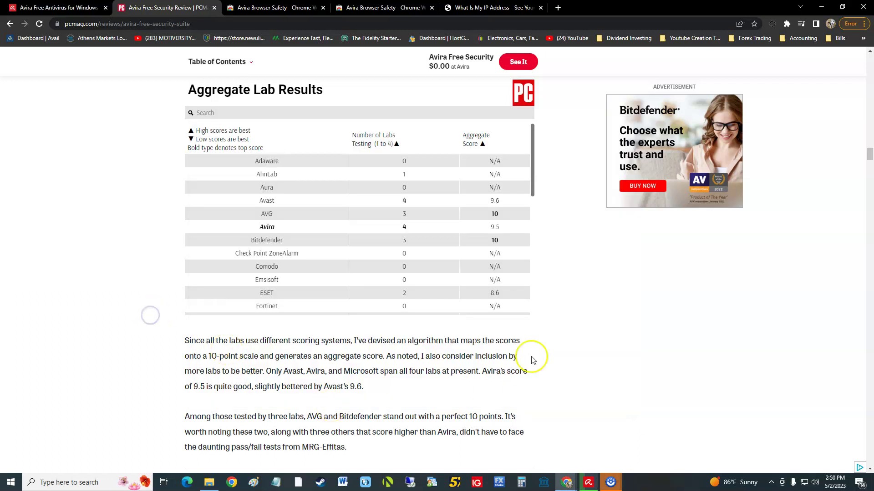
scroll(34, 267, up, 2)
scroll(357, 350, down, 2)
scroll(380, 350, up, 2)
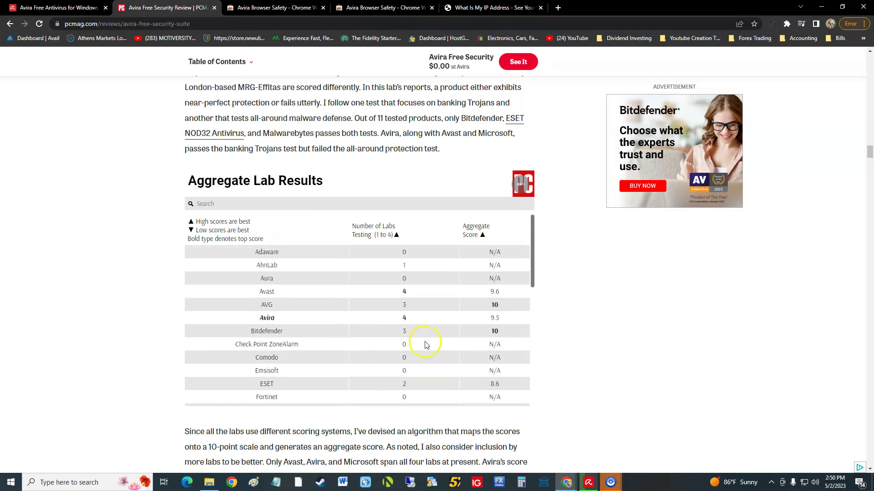
scroll(585, 322, down, 1)
click(488, 338)
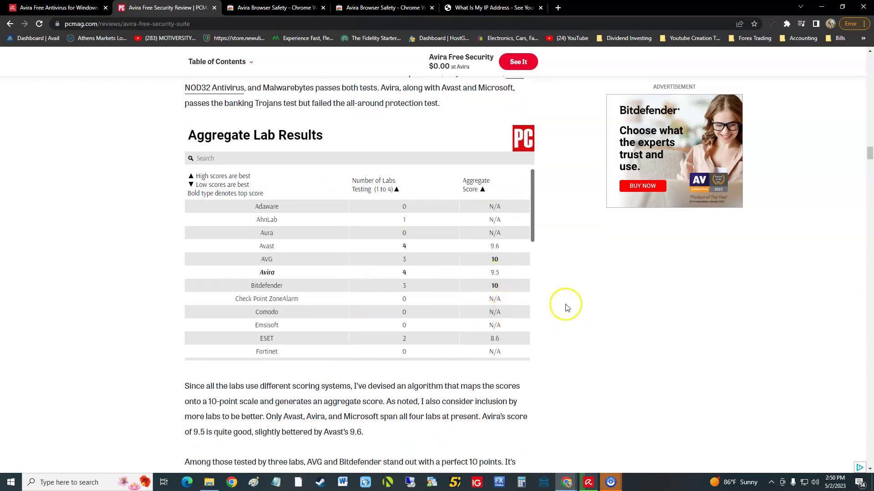
- Bring Avira back, shift its window left and switch to the Privacy features
click(588, 482)
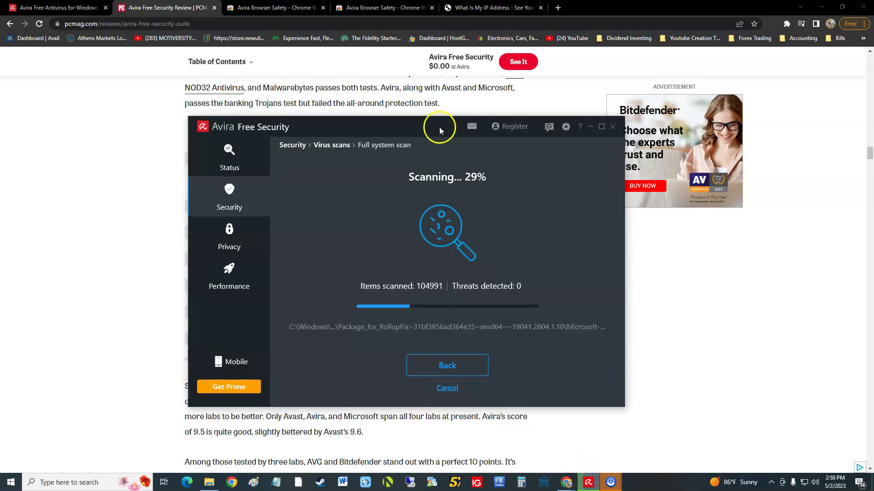
drag(439, 127, 416, 119)
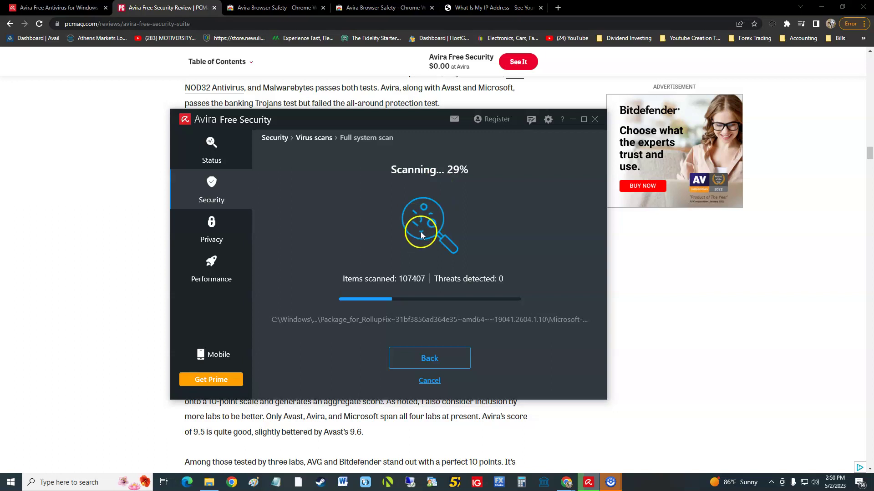
click(225, 243)
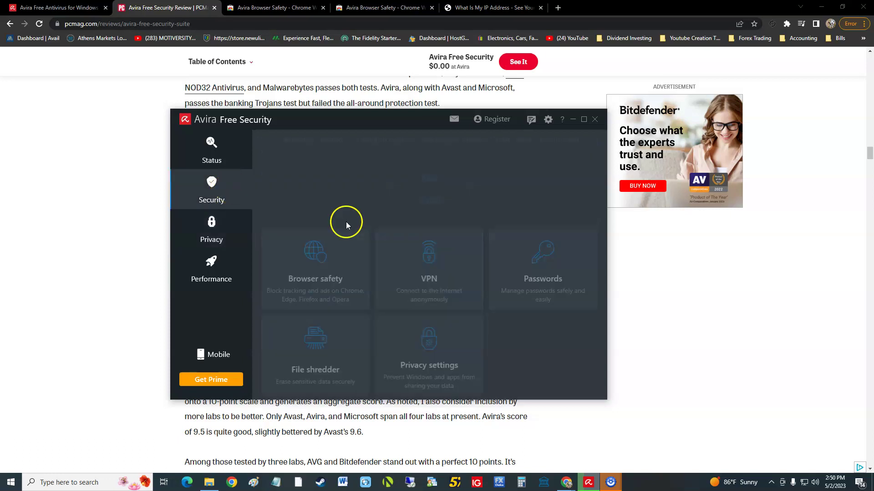
- Browse Privacy, Performance and the Optimizer, return to Status, and move the Avira window right
click(200, 222)
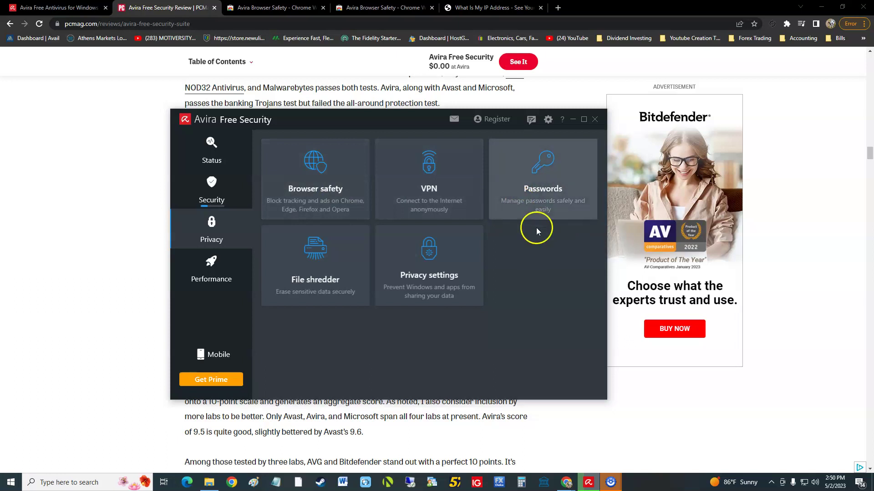
click(231, 262)
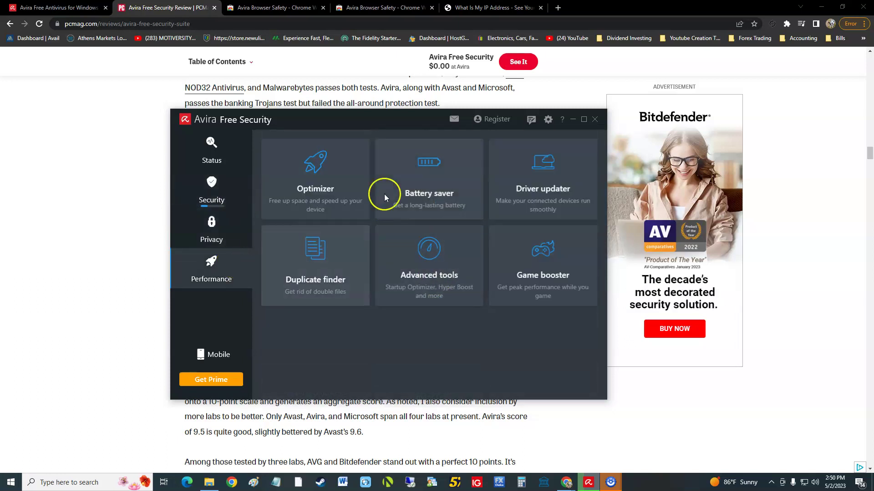
click(352, 196)
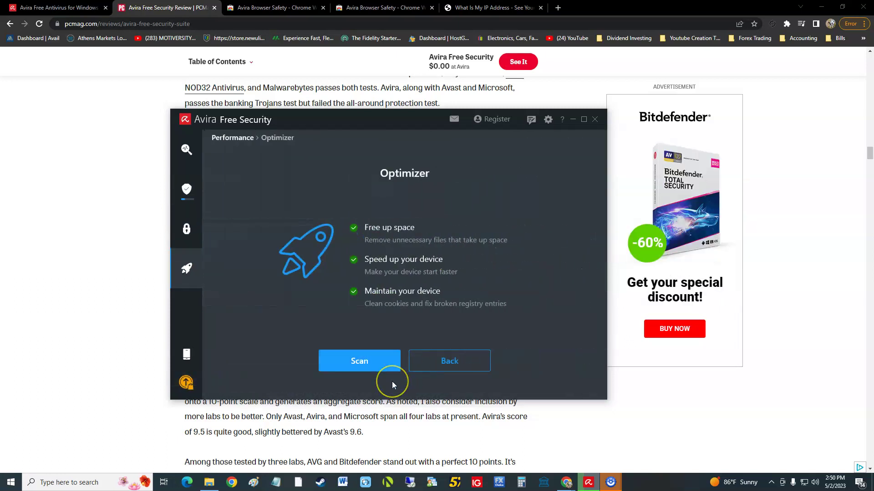
click(186, 229)
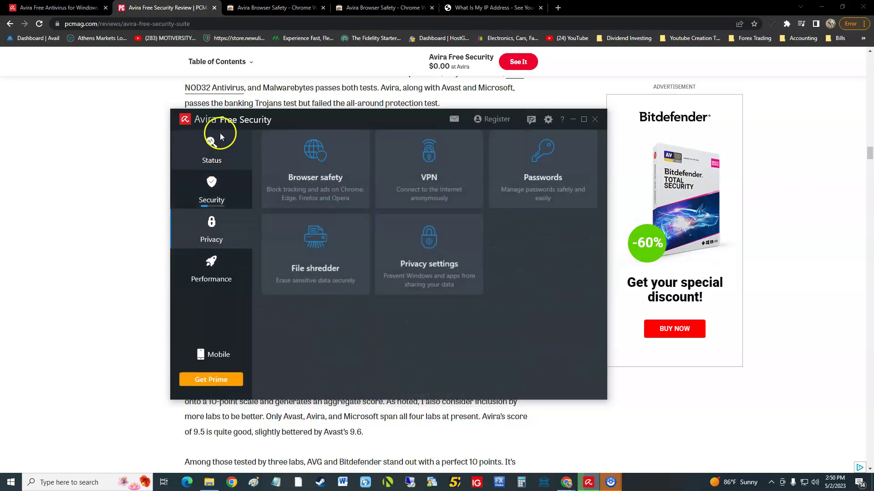
click(223, 151)
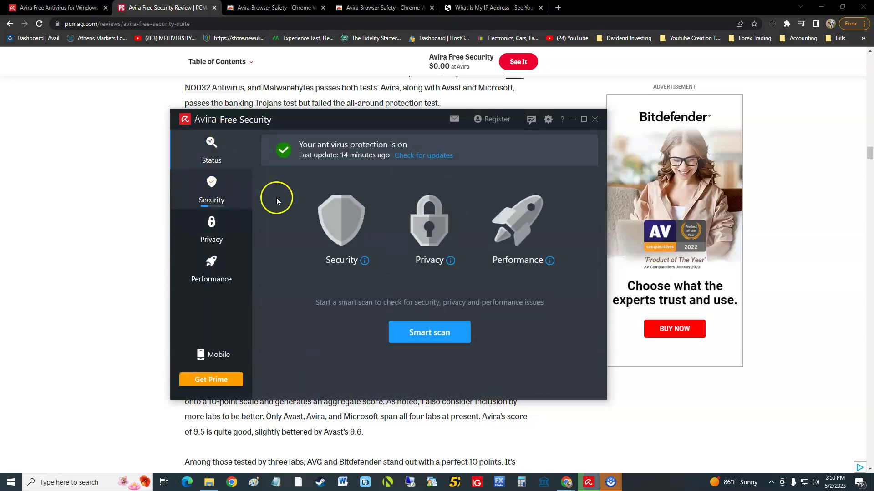
drag(401, 110, 440, 116)
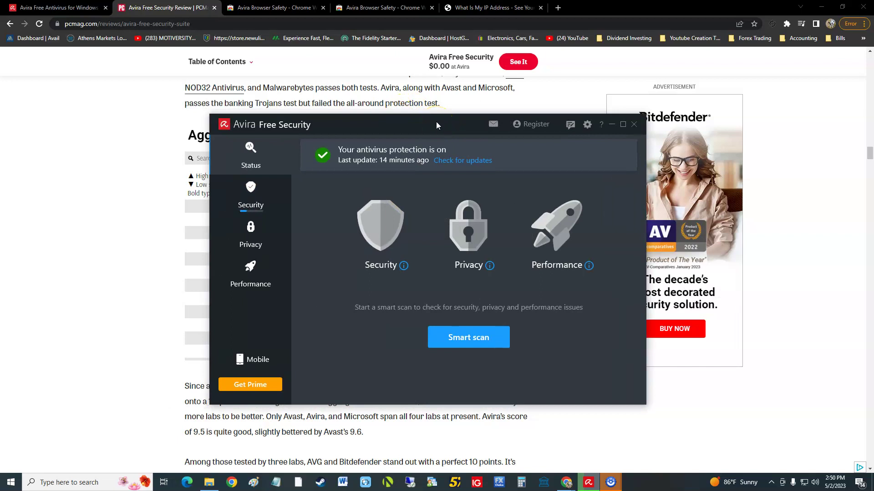
click(140, 264)
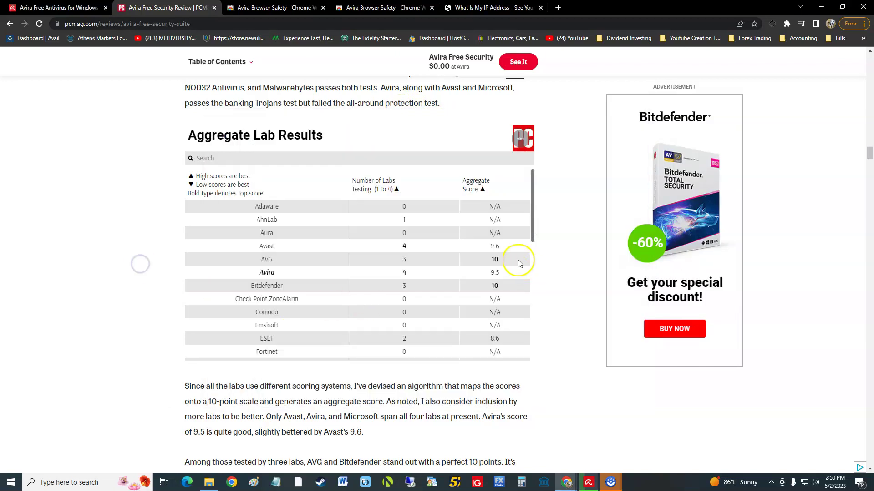
click(495, 285)
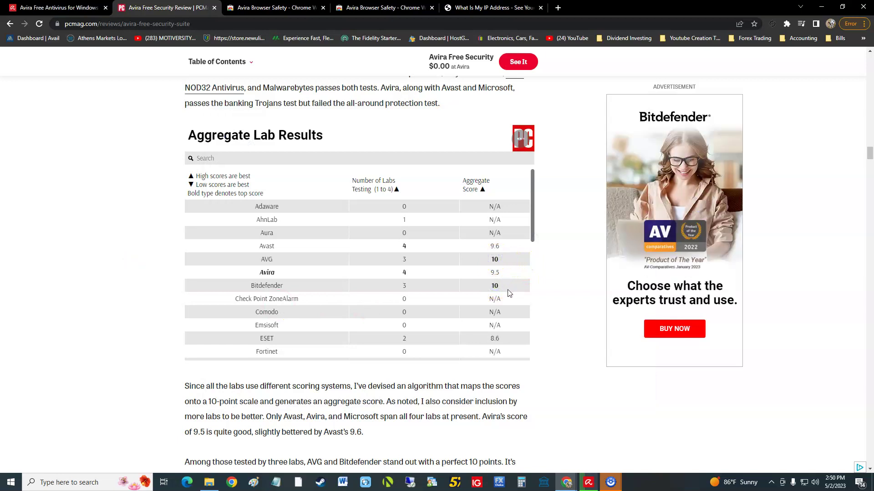